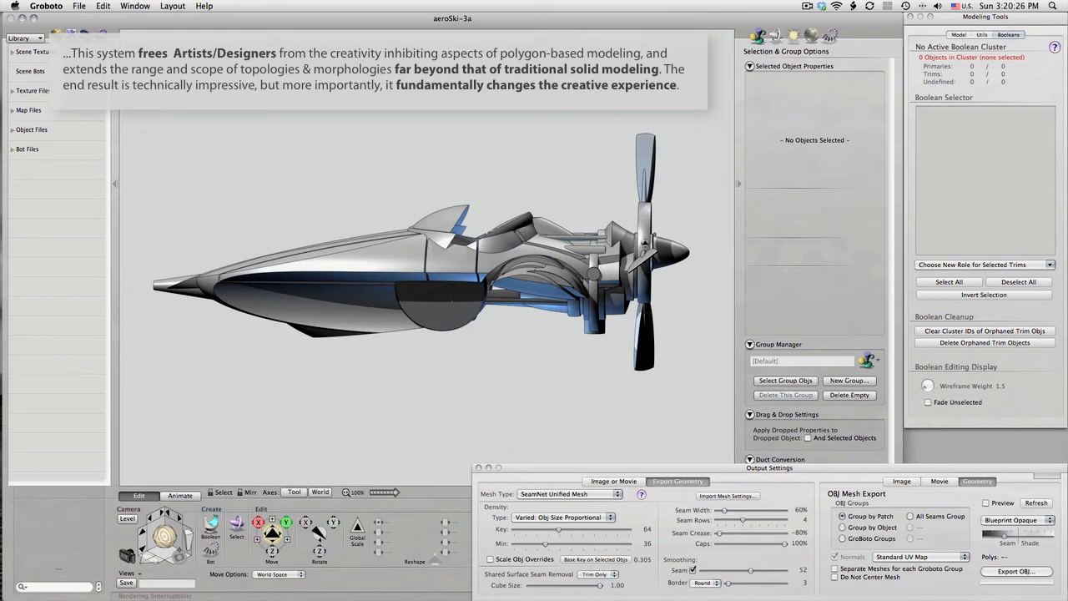
# Select the whole Engine group, including the propeller, and move it upward and slightly rearward on the fuselage.
pyautogui.press('g')
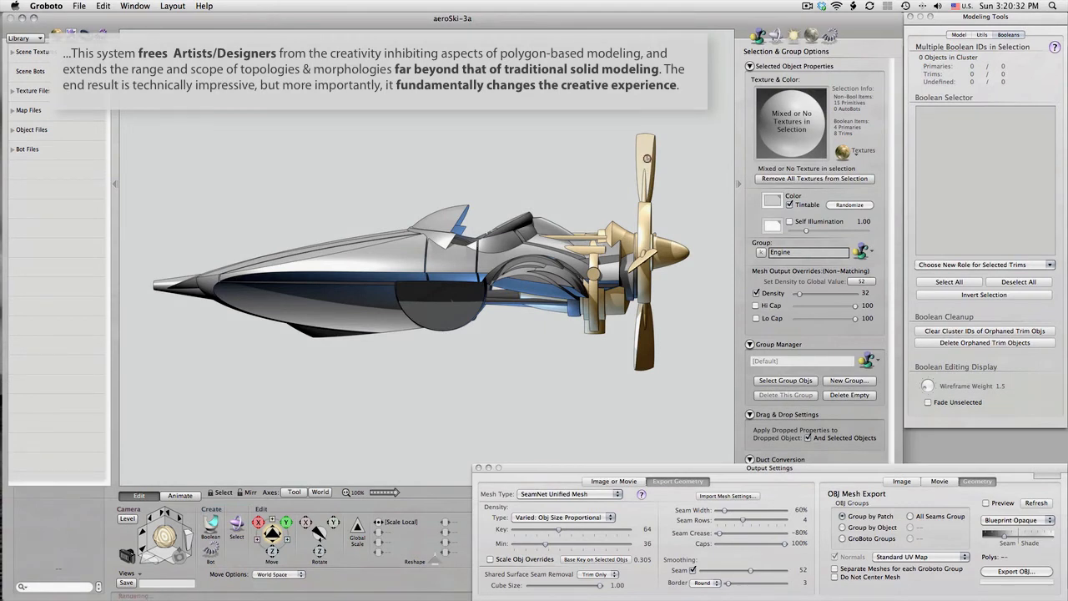
pyautogui.click(647, 158)
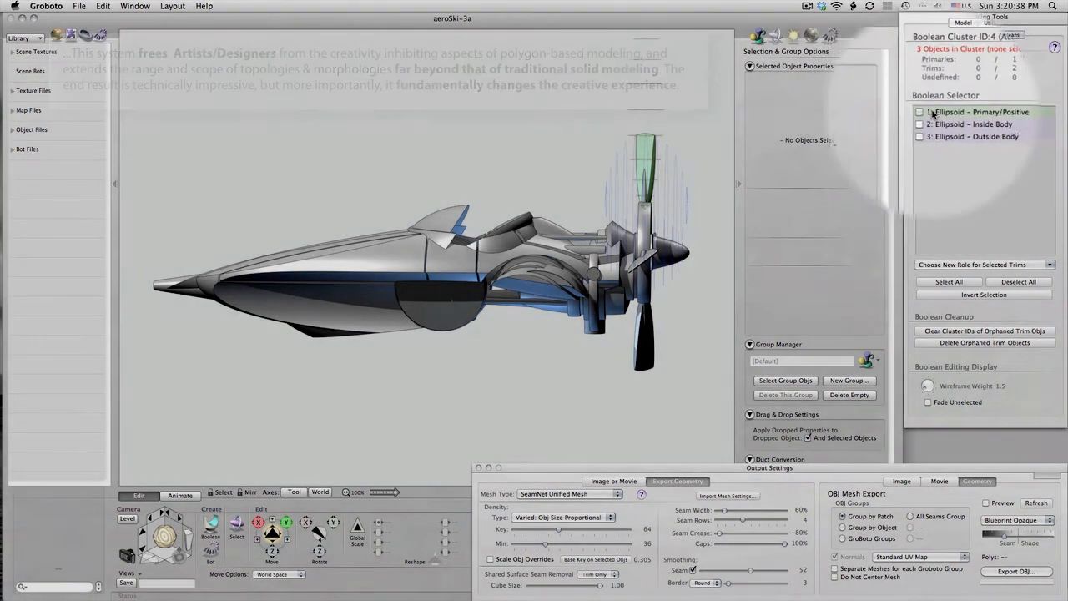
pyautogui.click(646, 143)
pyautogui.click(647, 143)
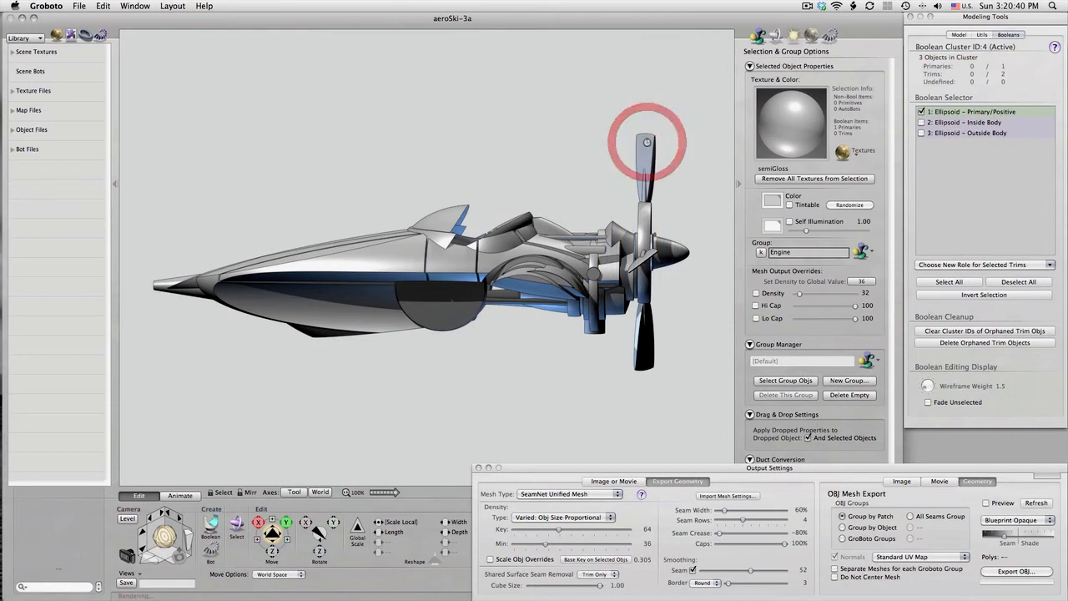
pyautogui.press('g')
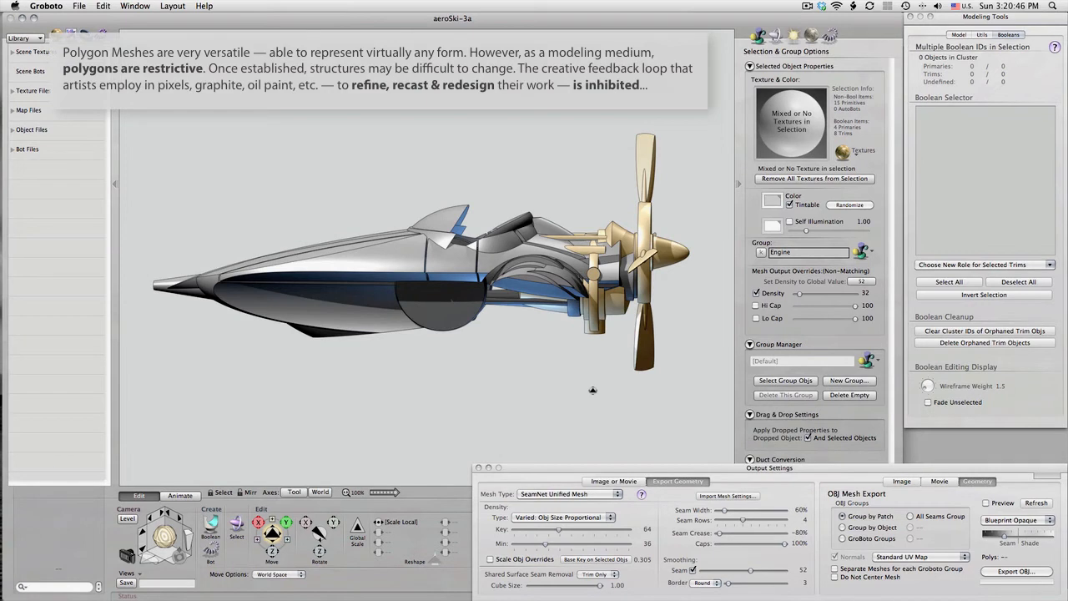
pyautogui.press('4')
pyautogui.press('4')
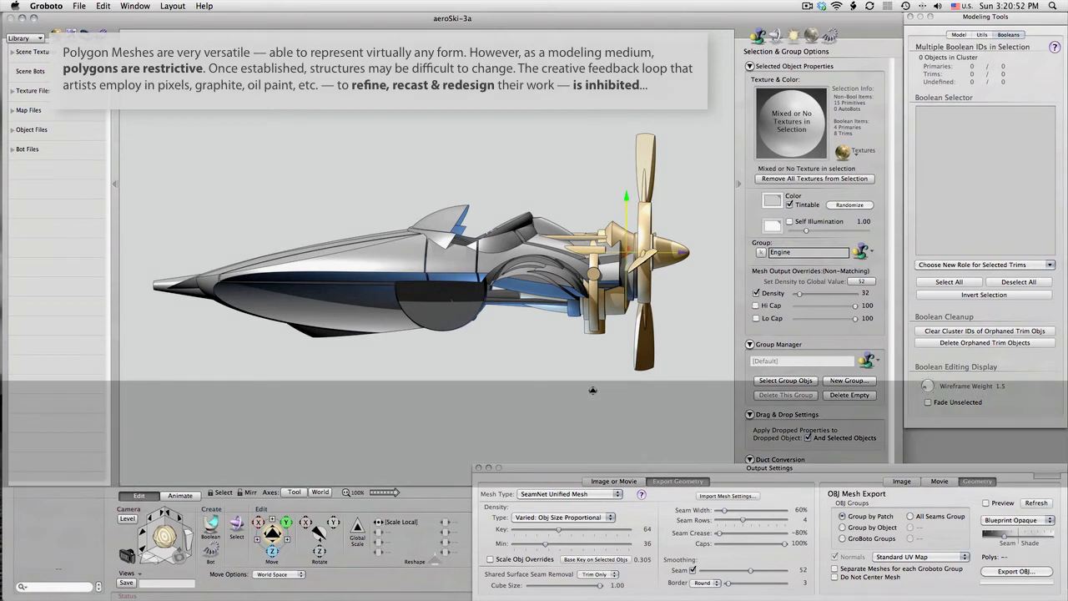
pyautogui.moveTo(592, 390); pyautogui.dragTo(603, 344)
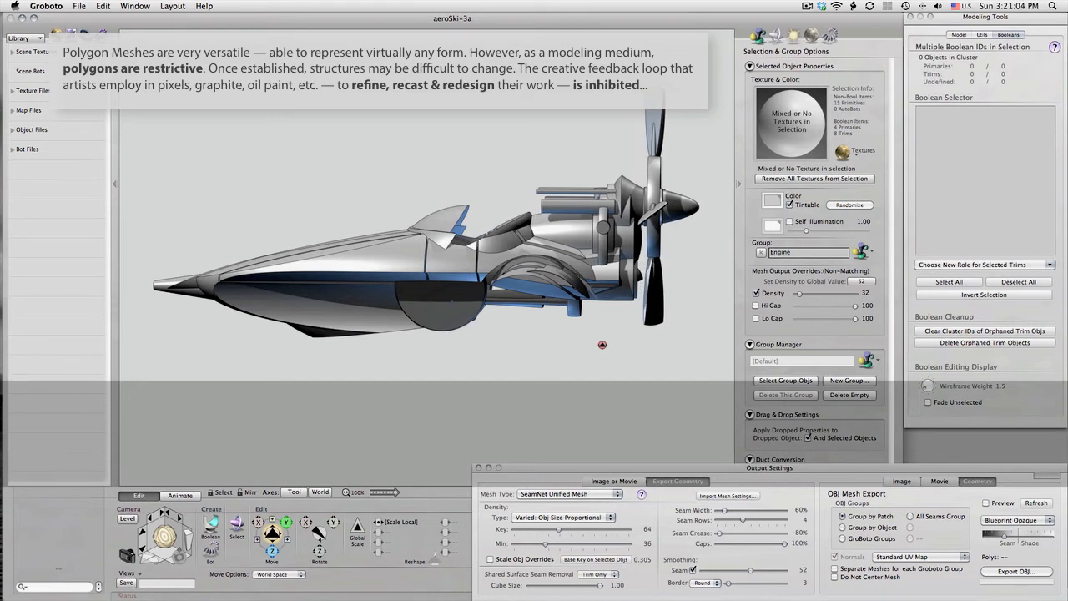
pyautogui.moveTo(602, 344); pyautogui.dragTo(603, 344)
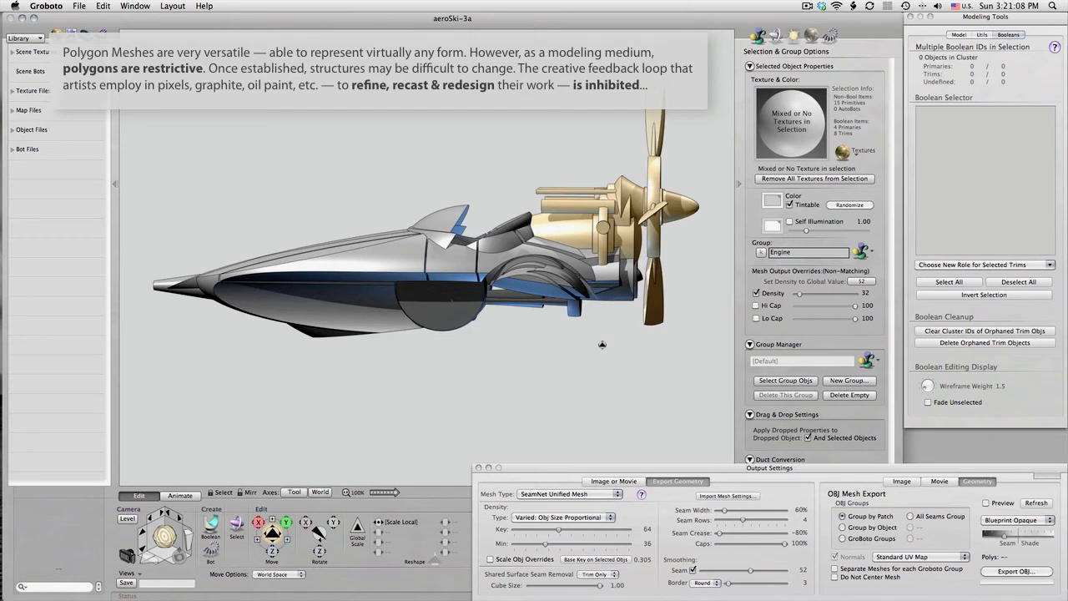
# Select only the four cylindrical pipes above the engine and rotate them to its underside using 45° snapping.
pyautogui.moveTo(602, 345)
pyautogui.keyDown('super'); pyautogui.mouseDown()
pyautogui.moveTo(690, 353)
pyautogui.moveTo(323, 347)
pyautogui.moveTo(451, 364)
pyautogui.moveTo(615, 365)
pyautogui.moveTo(638, 378)
pyautogui.mouseUp(); pyautogui.keyUp('super')
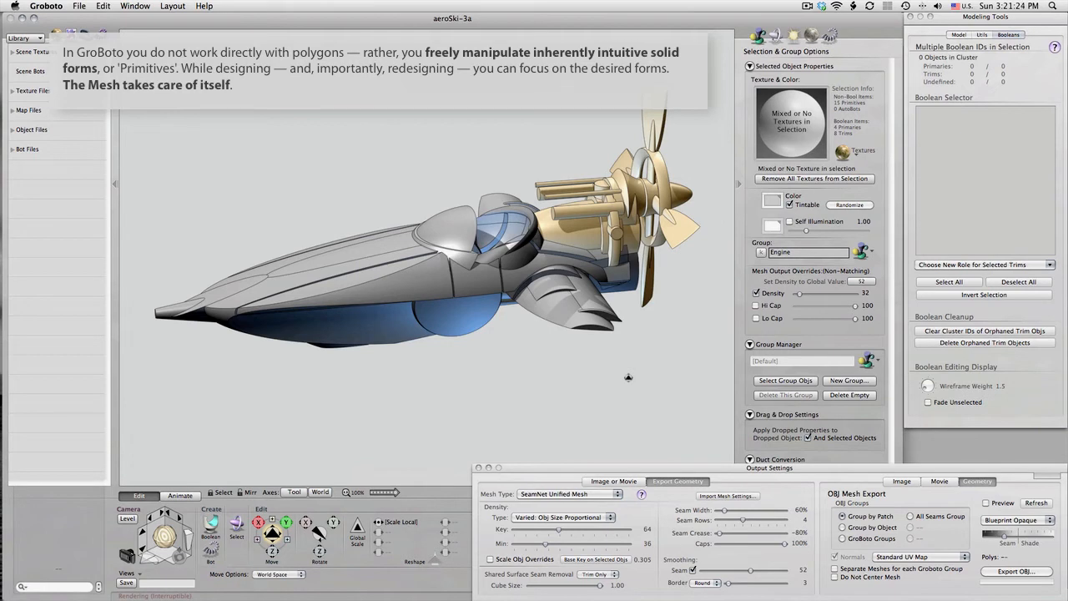
pyautogui.press('a')
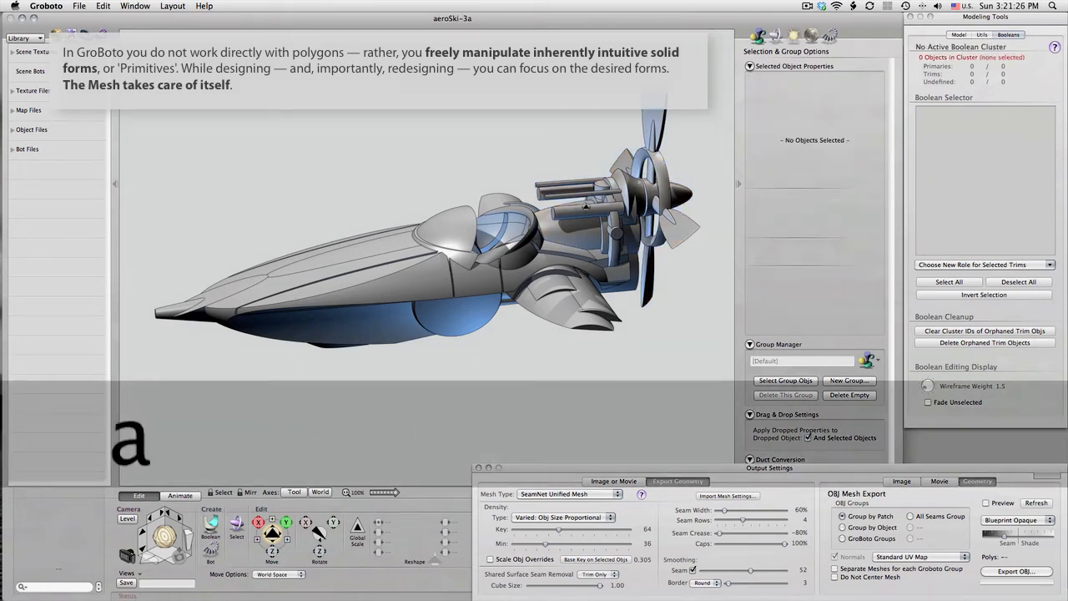
pyautogui.click(579, 209)
pyautogui.press('a')
pyautogui.click(572, 194)
pyautogui.press('a')
pyautogui.click(562, 185)
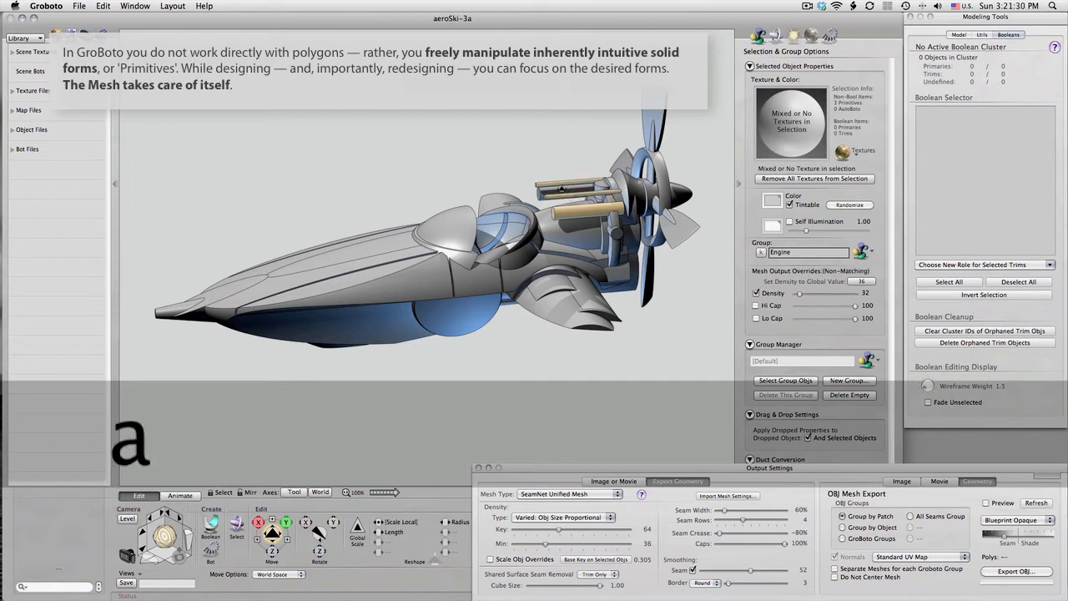
pyautogui.click(562, 189)
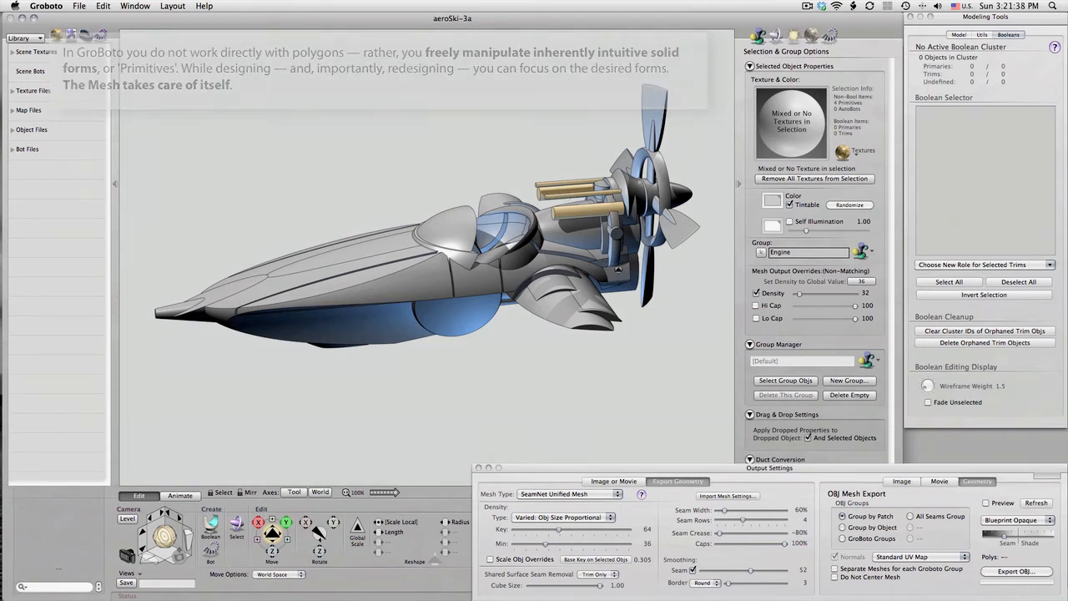
pyautogui.press('t')
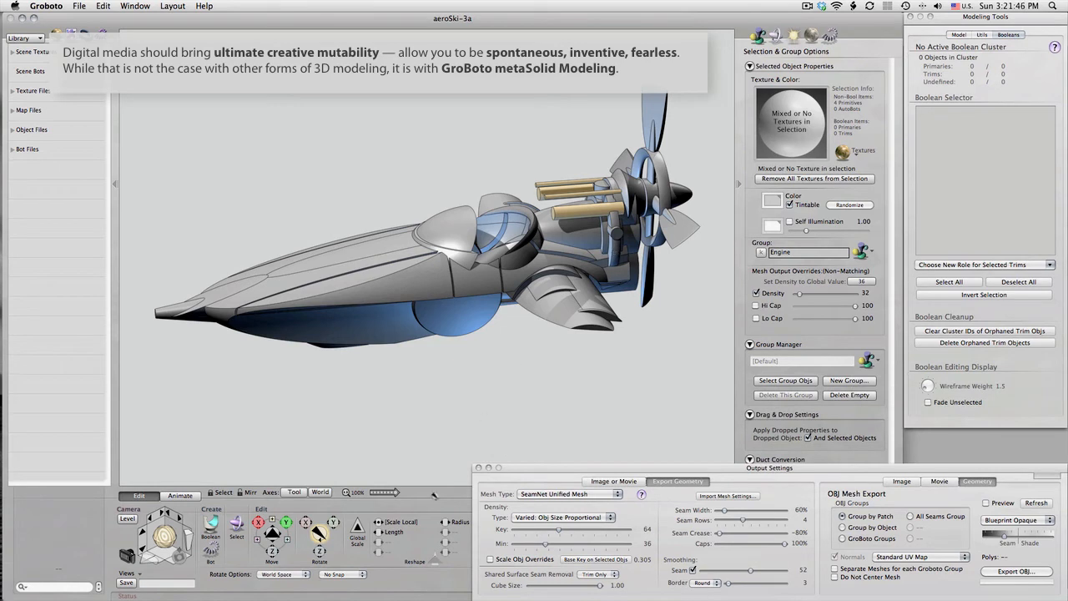
pyautogui.click(338, 575)
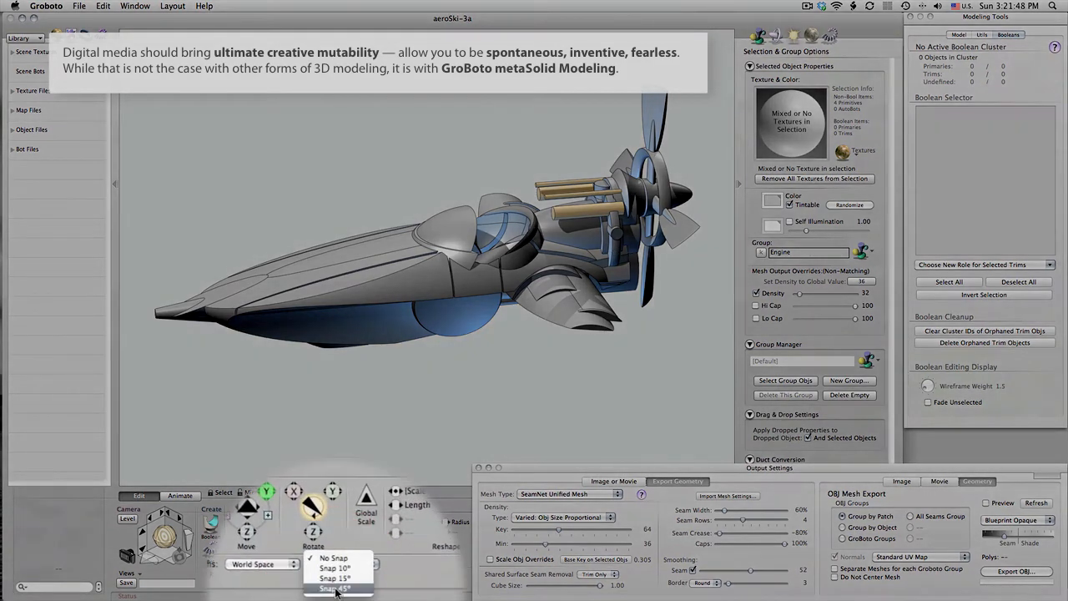
pyautogui.click(335, 589)
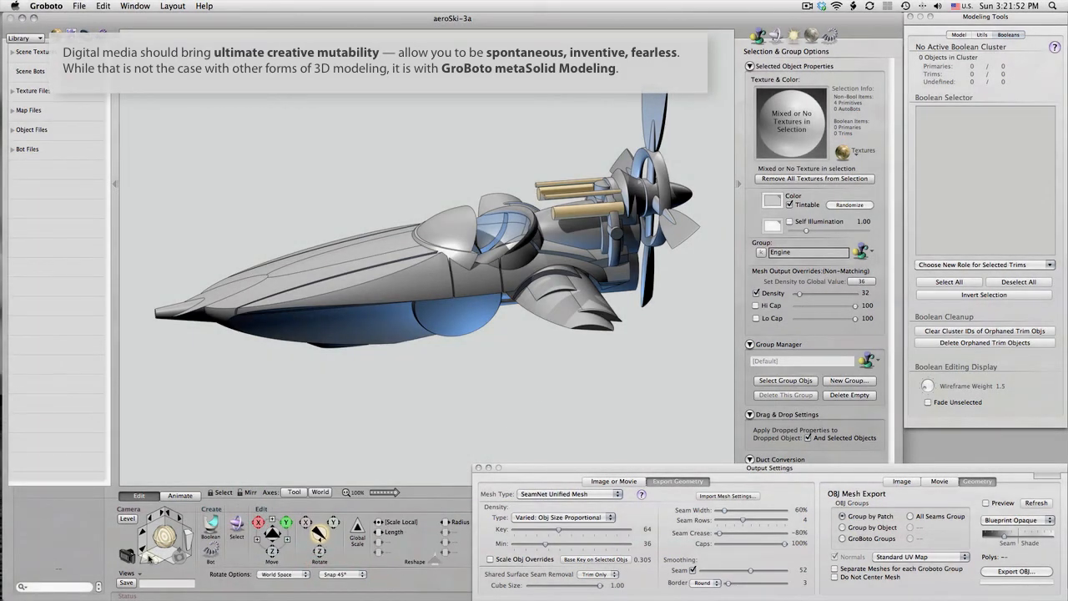
pyautogui.moveTo(164, 543); pyautogui.dragTo(141, 547)
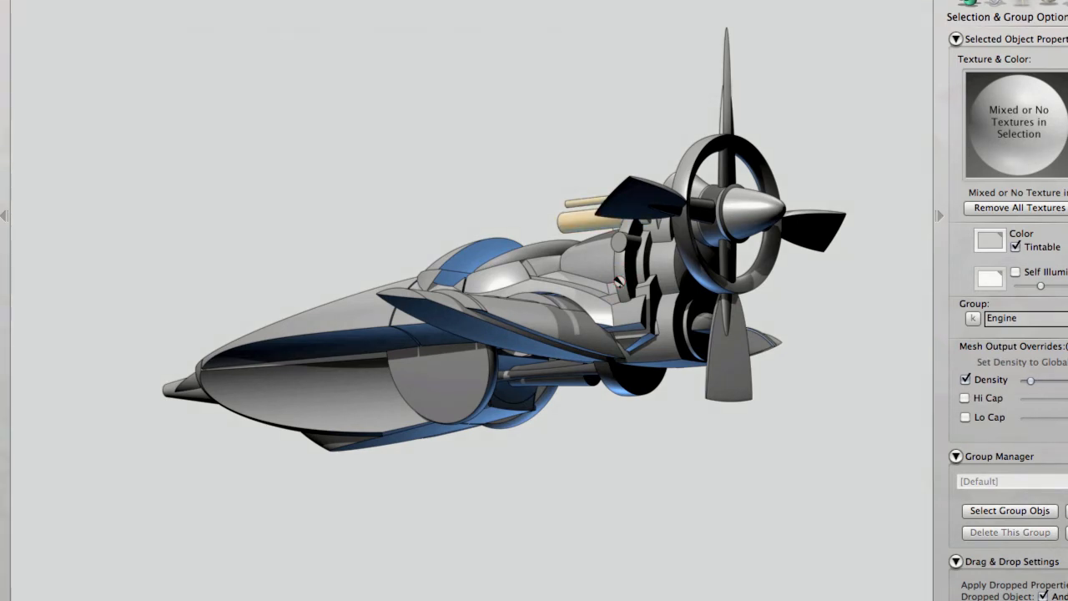
pyautogui.moveTo(648, 289); pyautogui.dragTo(892, 318)
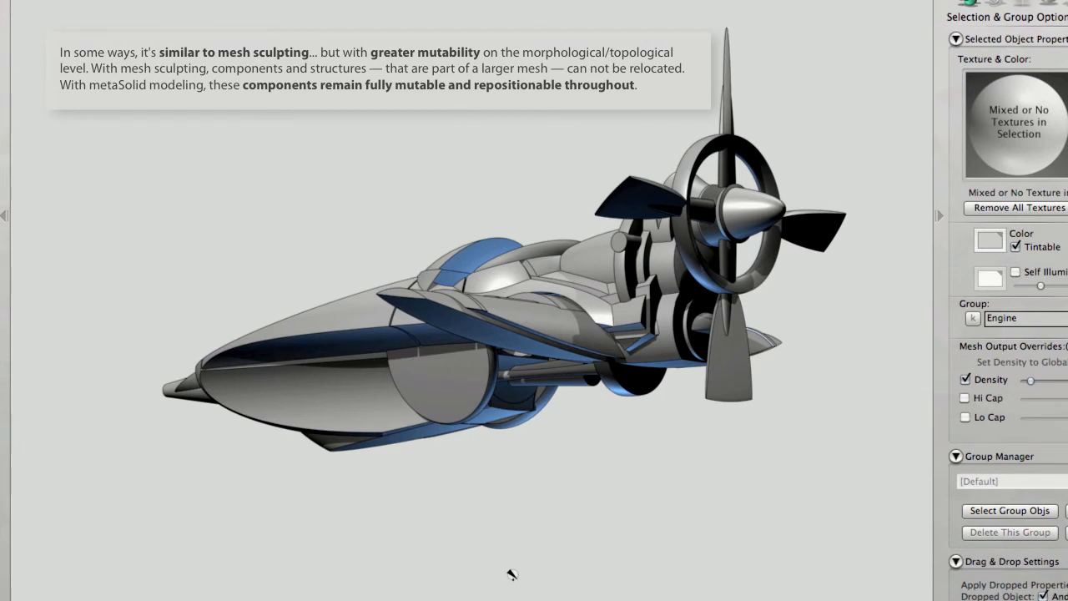
# Move the four pipes rearward so their ends protrude beneath the engine, and shorten them slightly.
pyautogui.press('t')
pyautogui.moveTo(516, 560); pyautogui.dragTo(613, 564)
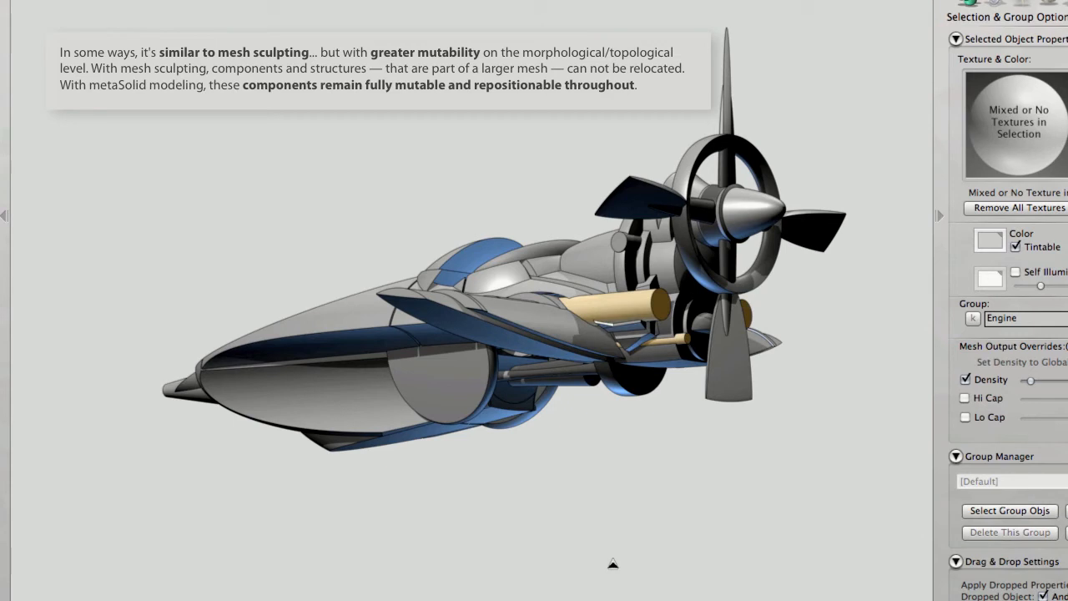
pyautogui.moveTo(612, 564)
pyautogui.keyDown('super'); pyautogui.mouseDown()
pyautogui.moveTo(599, 554)
pyautogui.moveTo(633, 564)
pyautogui.moveTo(615, 565)
pyautogui.mouseUp(); pyautogui.keyUp('super')
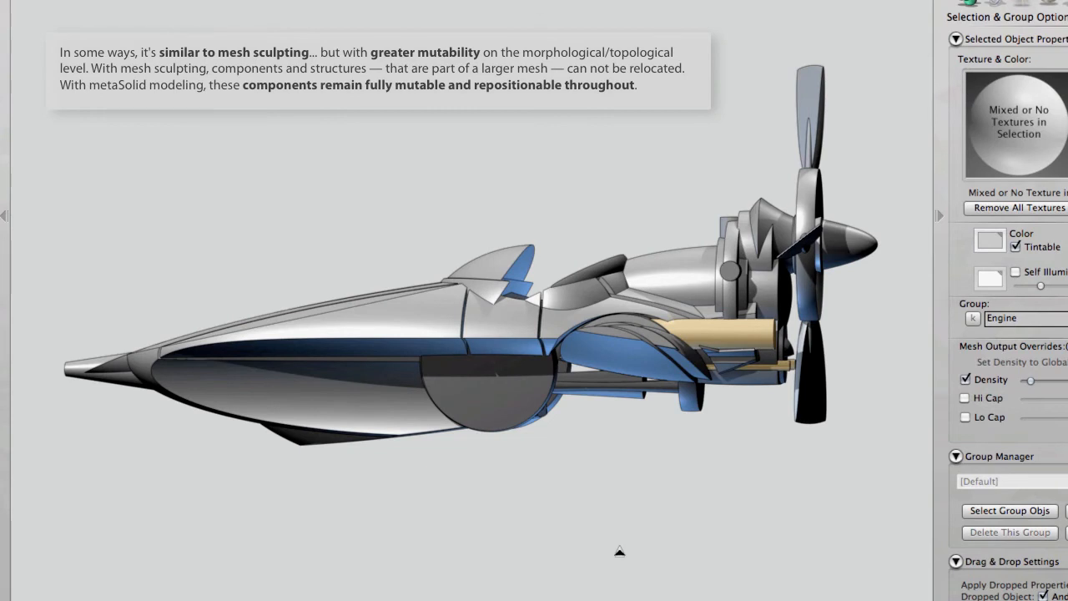
pyautogui.press('r')
pyautogui.press('r')
pyautogui.click(609, 551)
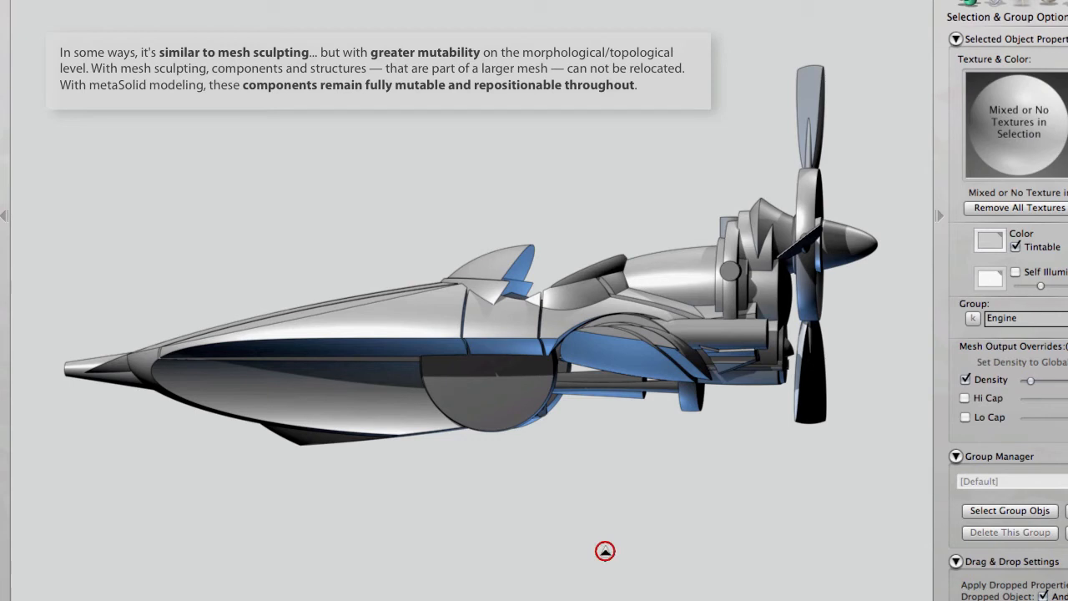
pyautogui.click(605, 551)
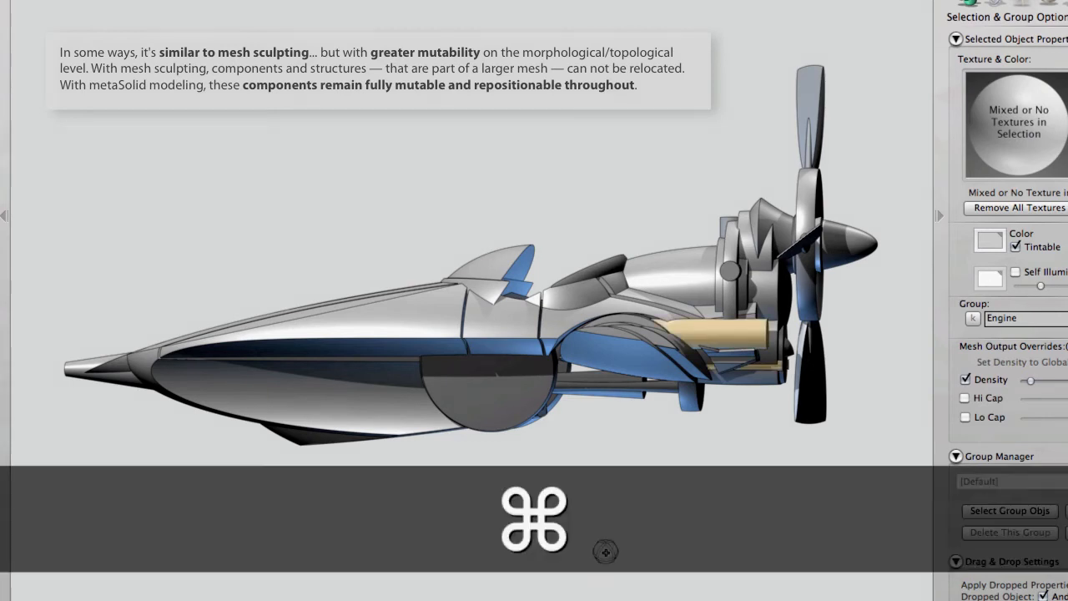
# Increase the radius of the four selected pipes beneath the engine.
pyautogui.moveTo(605, 534)
pyautogui.keyDown('super'); pyautogui.mouseDown()
pyautogui.moveTo(620, 562)
pyautogui.moveTo(670, 591)
pyautogui.moveTo(701, 591)
pyautogui.moveTo(402, 559)
pyautogui.moveTo(455, 561)
pyautogui.mouseUp(); pyautogui.keyUp('super')
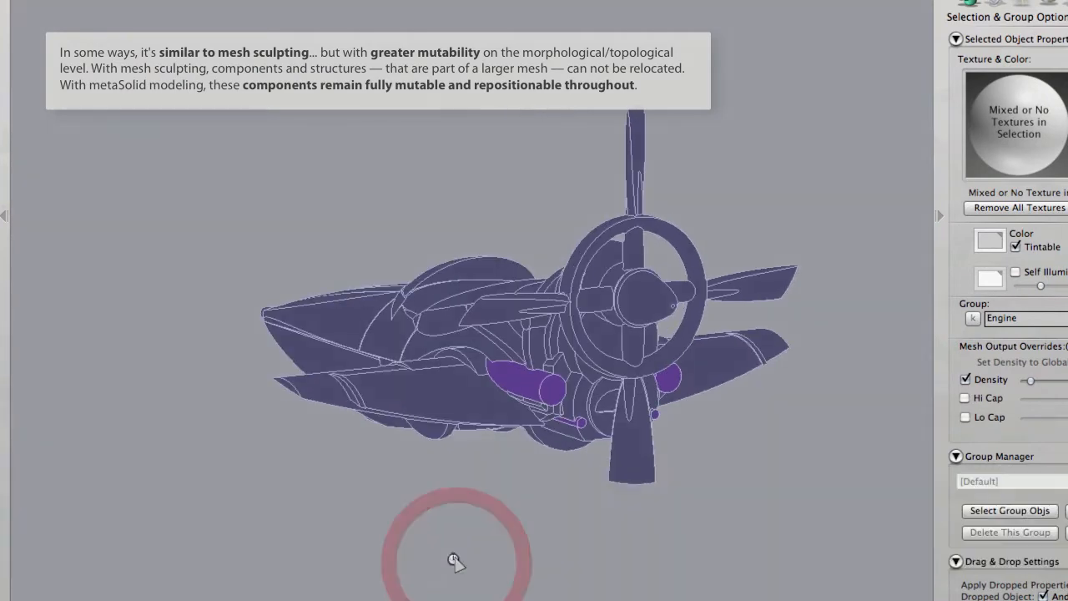
pyautogui.press('r')
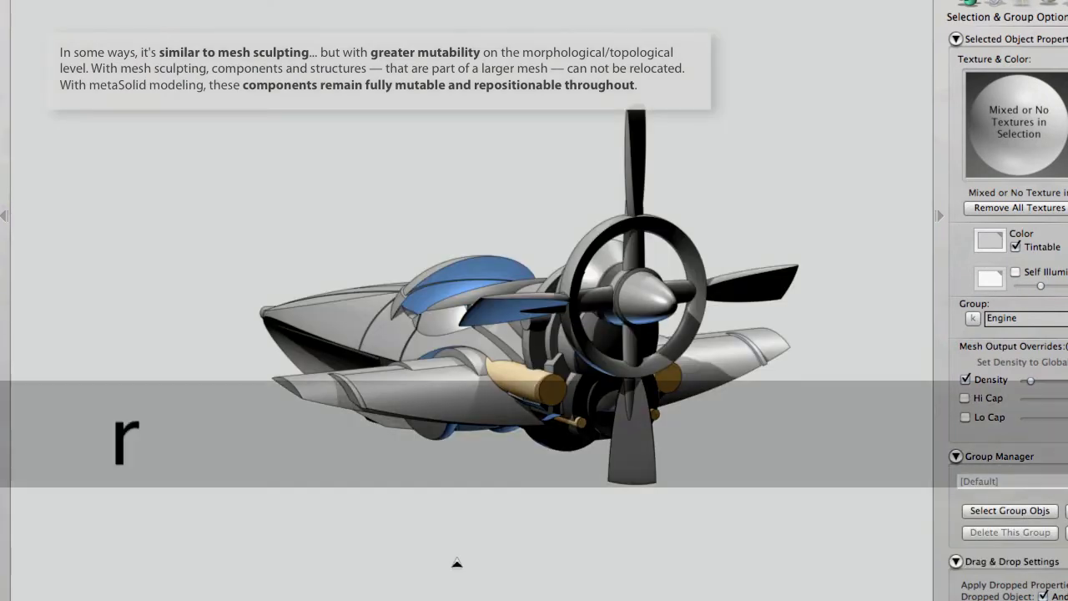
pyautogui.press('r')
pyautogui.click(464, 563)
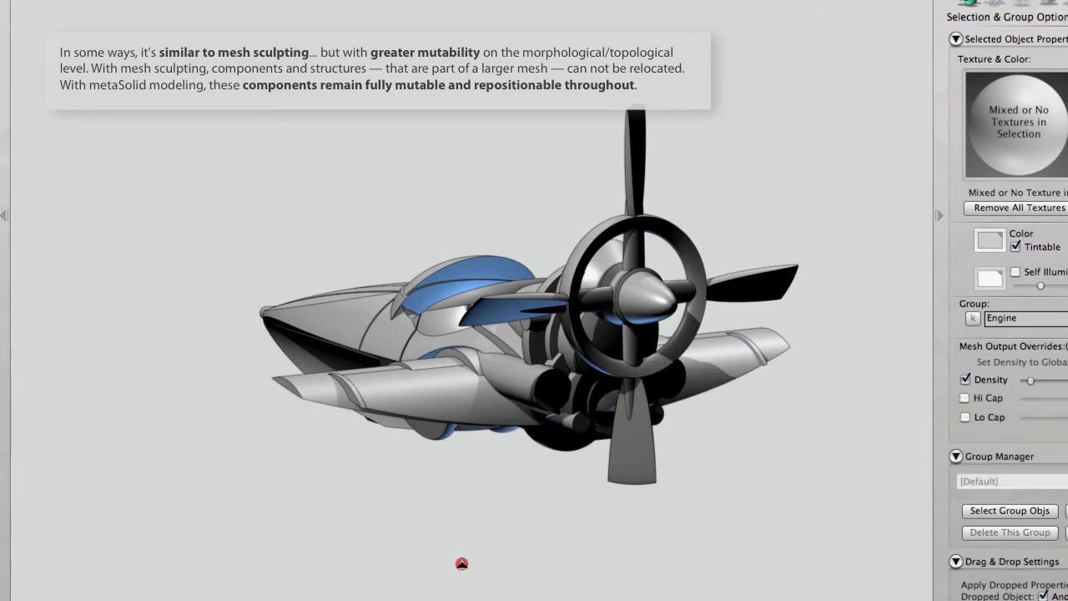
pyautogui.click(461, 563)
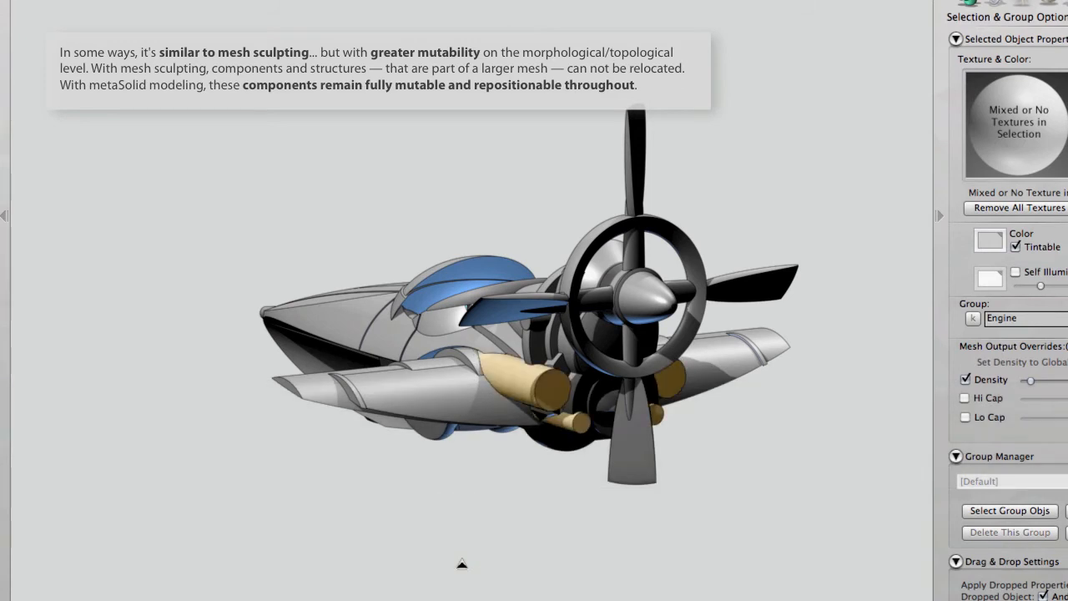
# Select the whole Engine group and display the export mesh of the model.
pyautogui.moveTo(462, 563)
pyautogui.keyDown('super'); pyautogui.mouseDown()
pyautogui.moveTo(657, 571)
pyautogui.moveTo(692, 579)
pyautogui.moveTo(692, 594)
pyautogui.mouseUp(); pyautogui.keyUp('super')
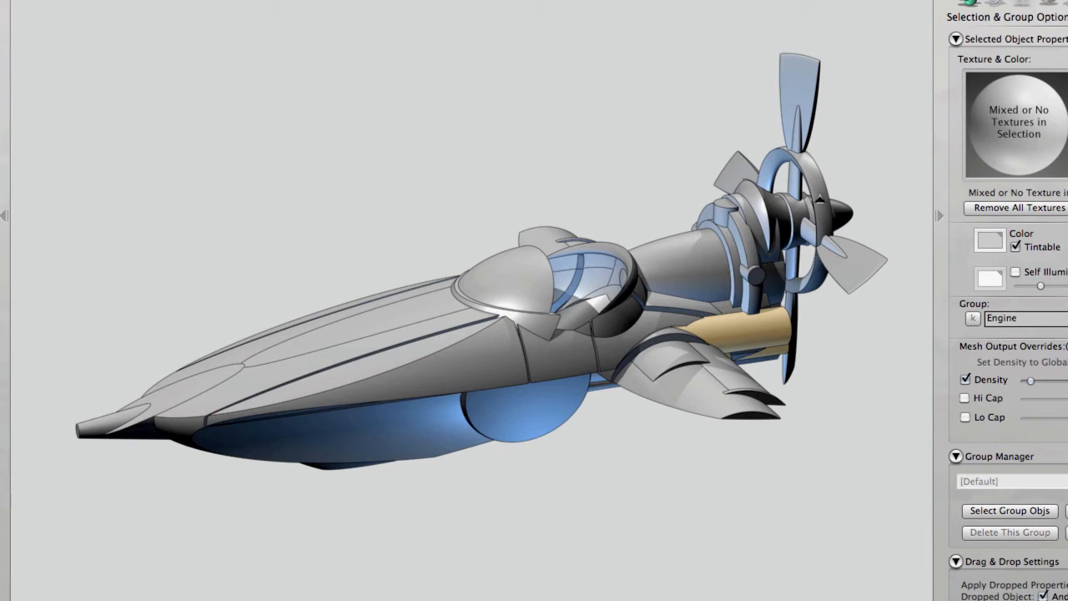
pyautogui.press('g')
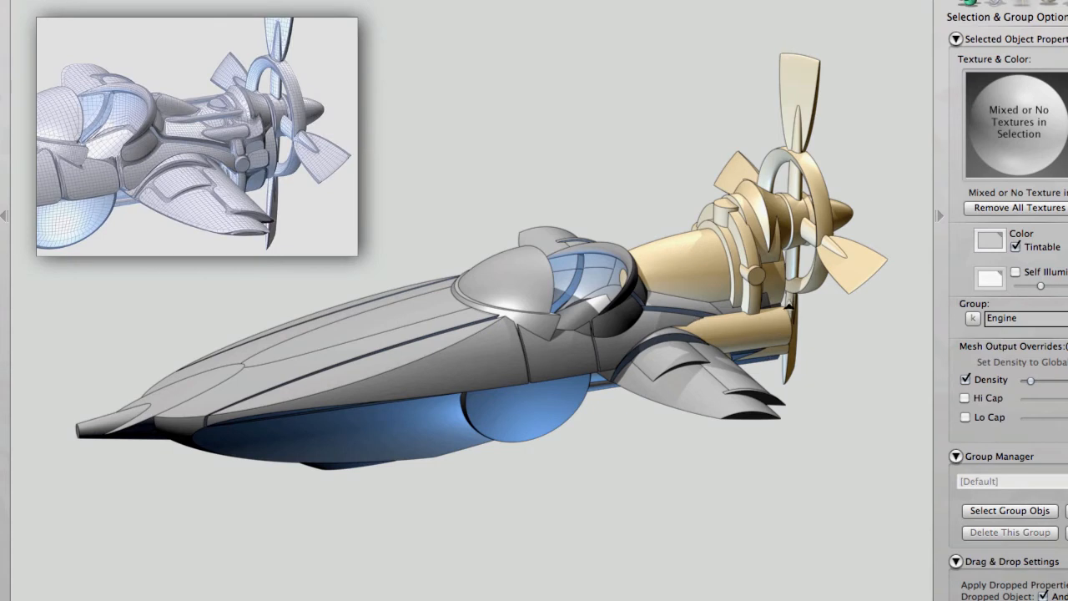
pyautogui.rightClick(468, 130)
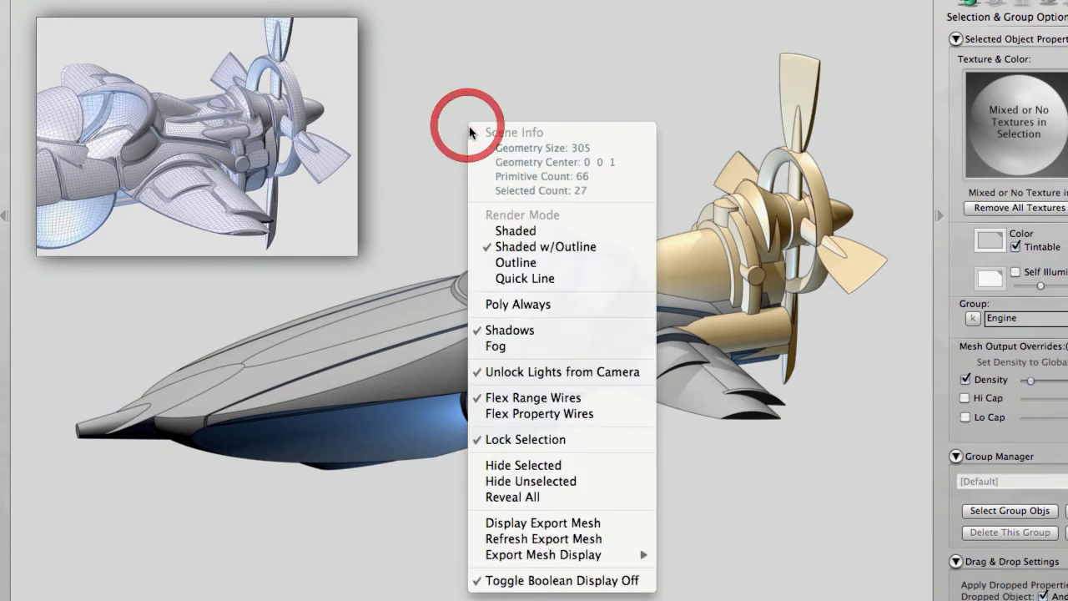
pyautogui.click(557, 522)
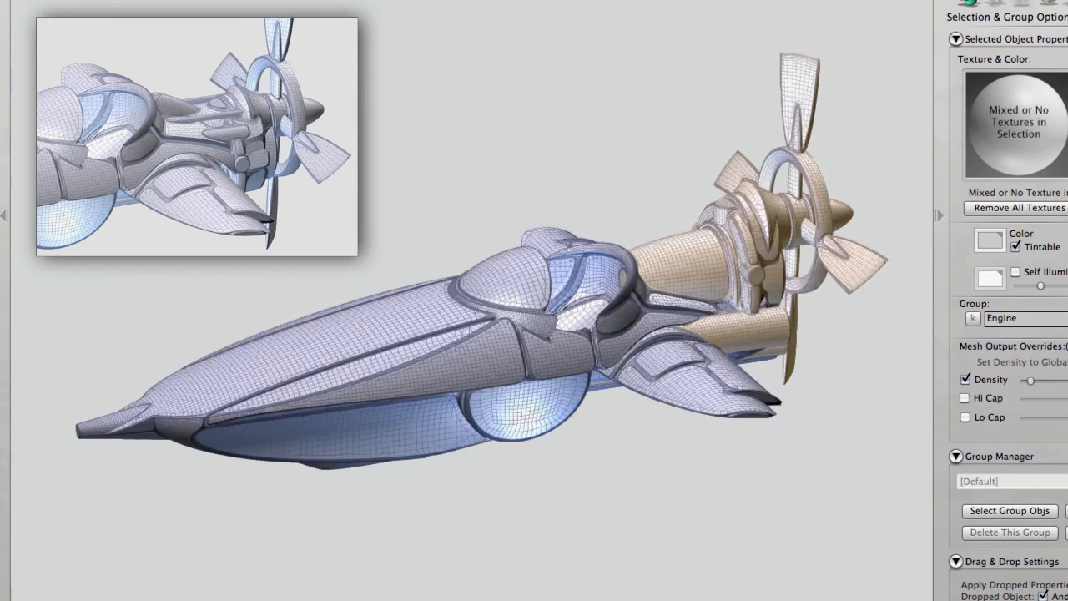
# Examine the export mesh closely around the engine, pipes and propeller, with all objects deselected.
pyautogui.keyDown('super'); pyautogui.moveTo(437, 563); pyautogui.dragTo(417, 529); pyautogui.keyUp('super')
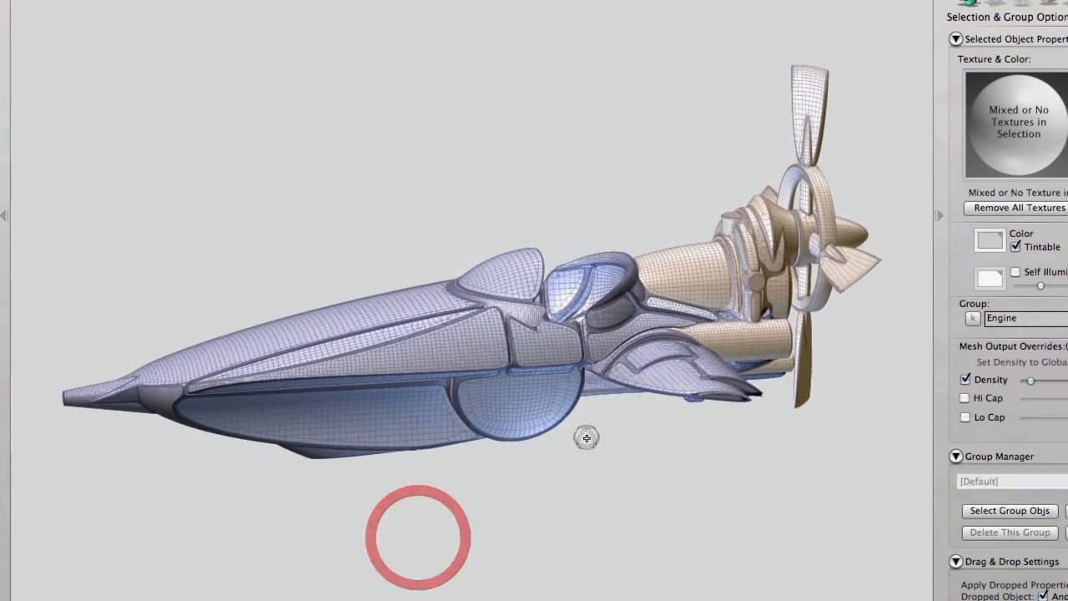
pyautogui.scroll(6, 706, 285)
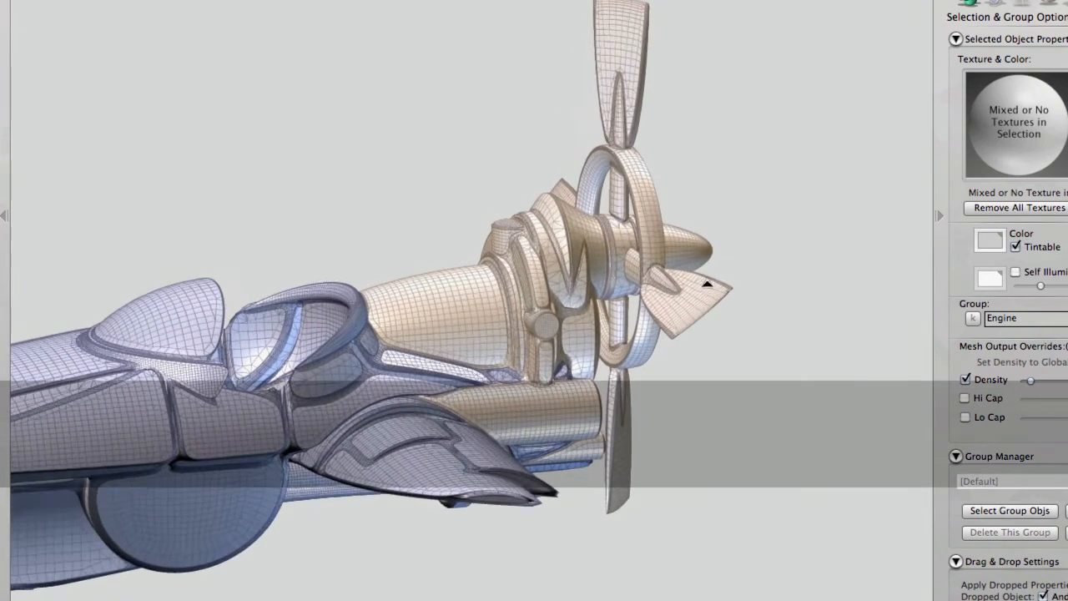
pyautogui.scroll(5, 706, 284)
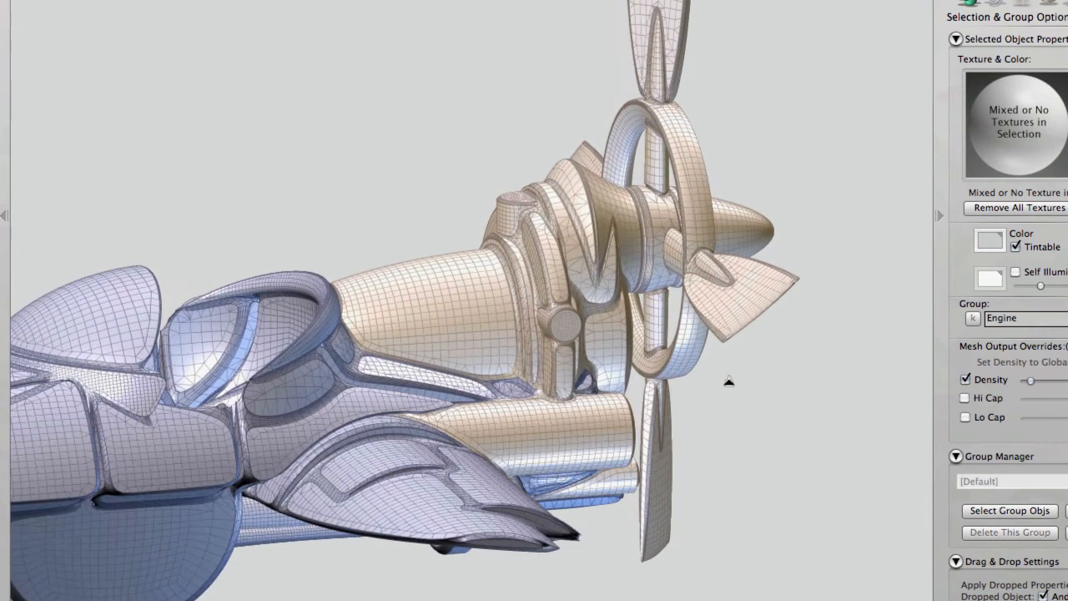
pyautogui.press('super')
pyautogui.keyDown('super'); pyautogui.moveTo(730, 400); pyautogui.dragTo(715, 436); pyautogui.keyUp('super')
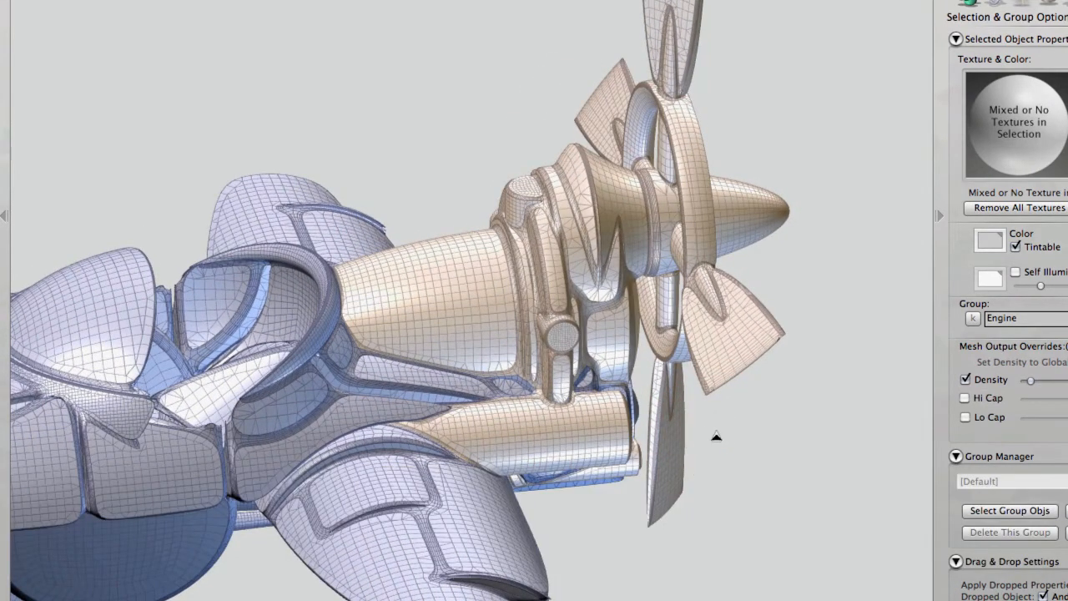
pyautogui.press('a')
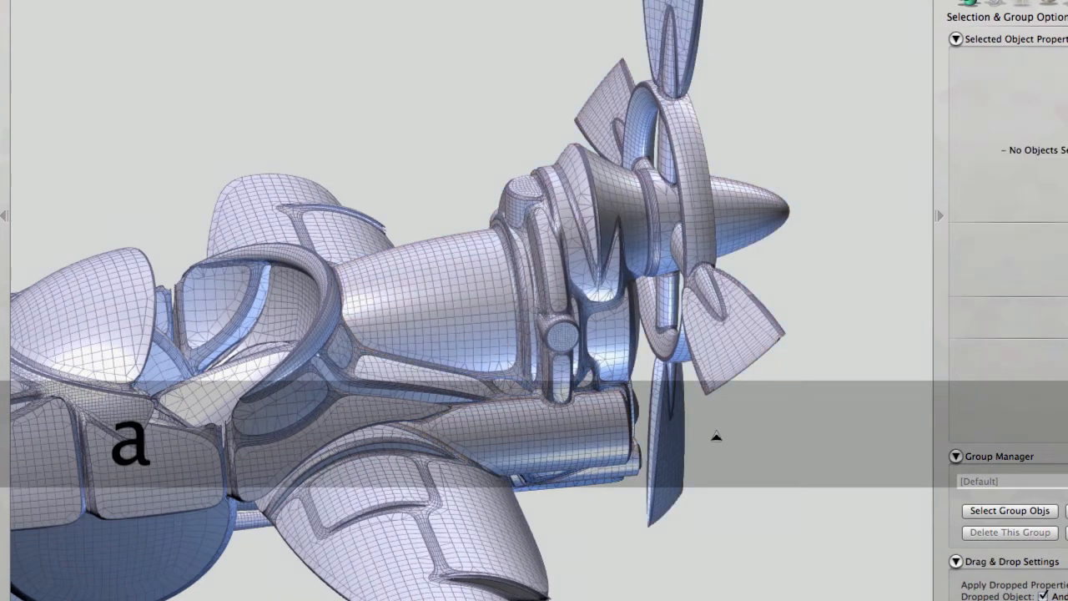
pyautogui.keyDown('super'); pyautogui.moveTo(715, 434); pyautogui.dragTo(705, 453); pyautogui.keyUp('super')
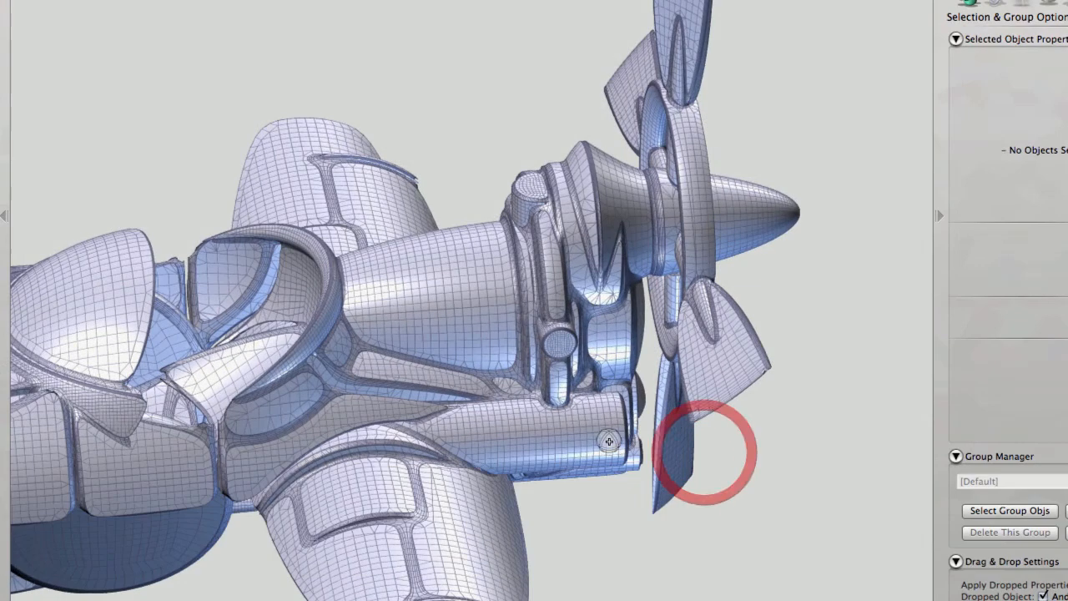
# Turn off the mesh display, move the whole Engine group slightly rearward along its long axis, and deselect it.
pyautogui.rightClick(764, 448)
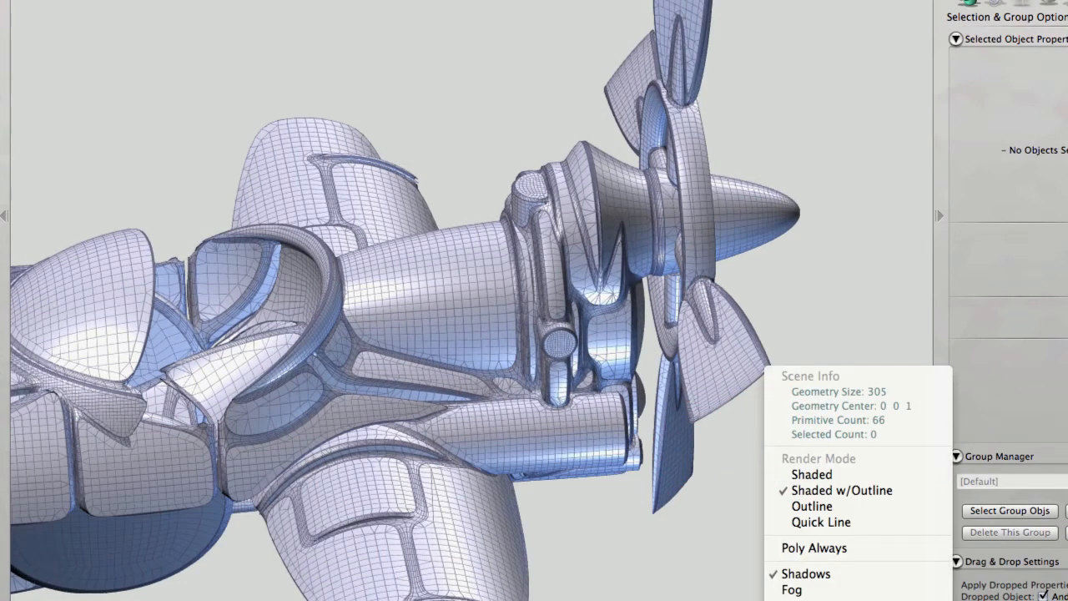
pyautogui.press('Escape')
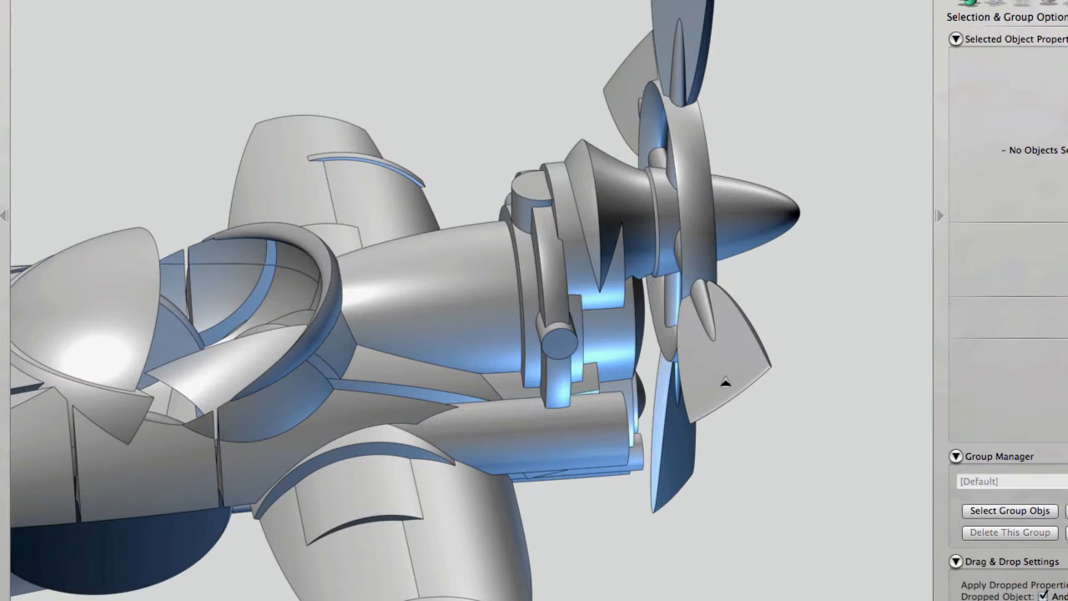
pyautogui.press('g')
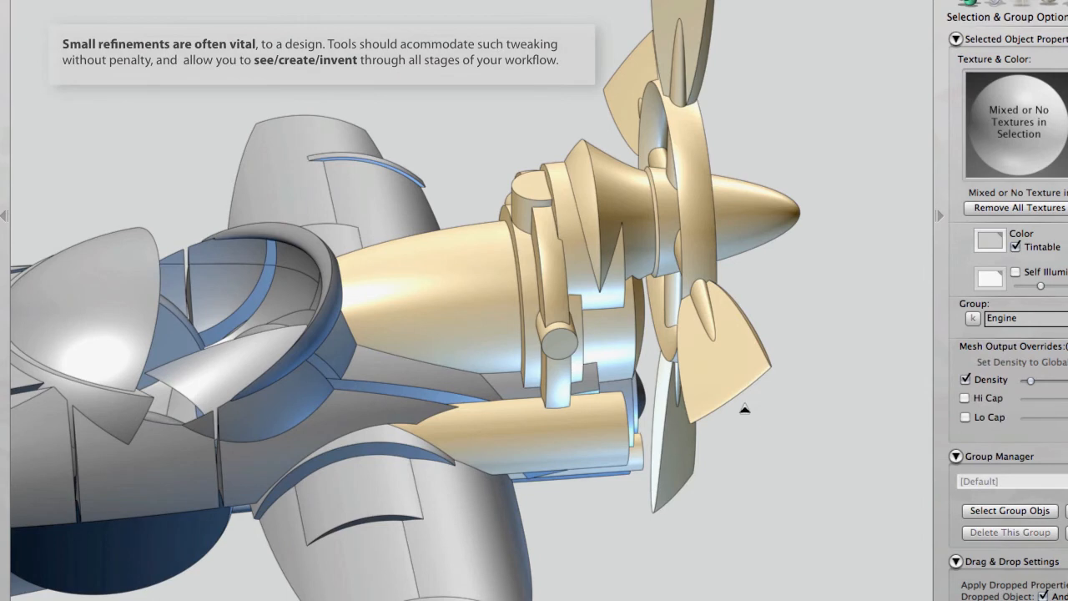
pyautogui.press('t')
pyautogui.press('t')
pyautogui.press('3')
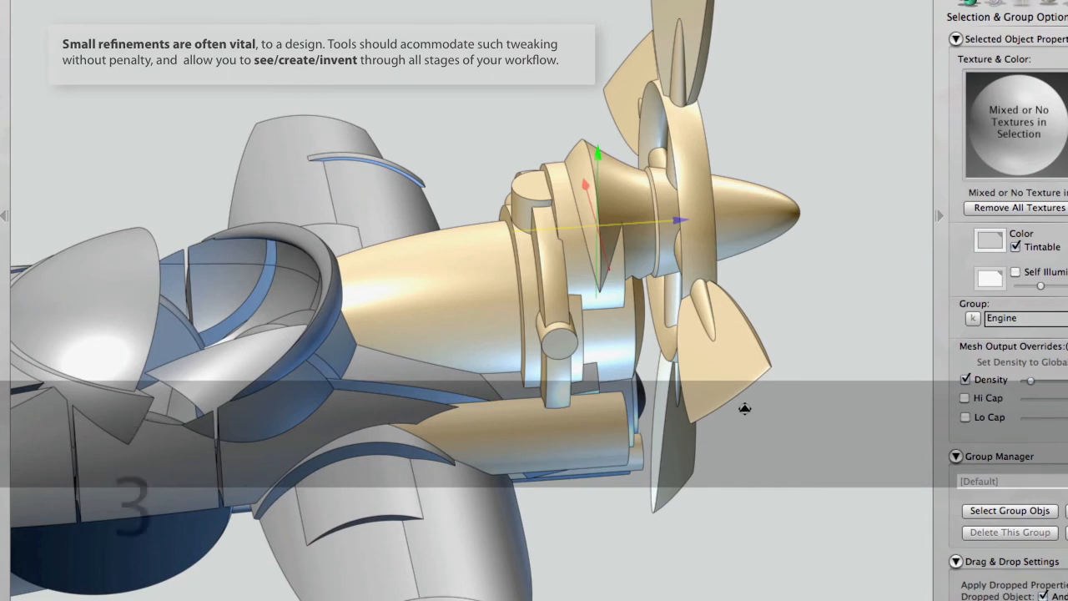
pyautogui.moveTo(744, 408); pyautogui.dragTo(766, 408)
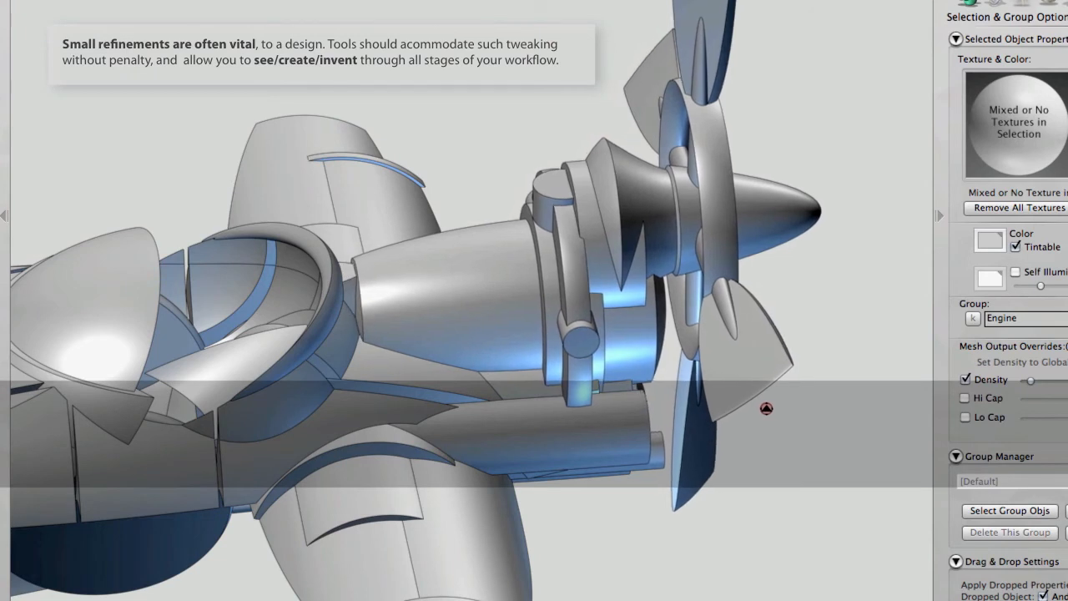
pyautogui.moveTo(765, 408); pyautogui.dragTo(765, 408)
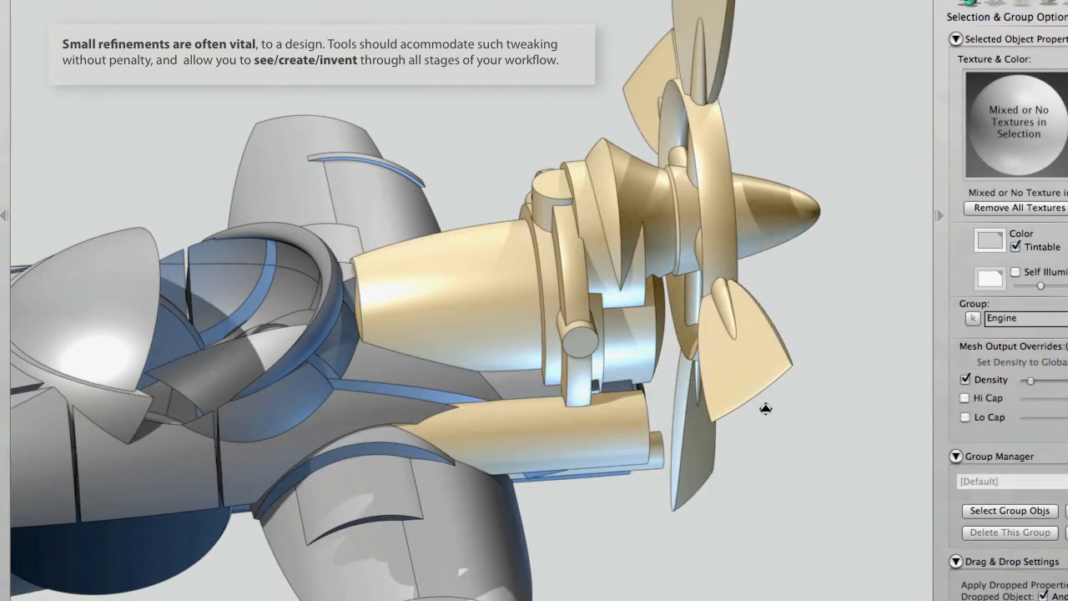
pyautogui.press('a')
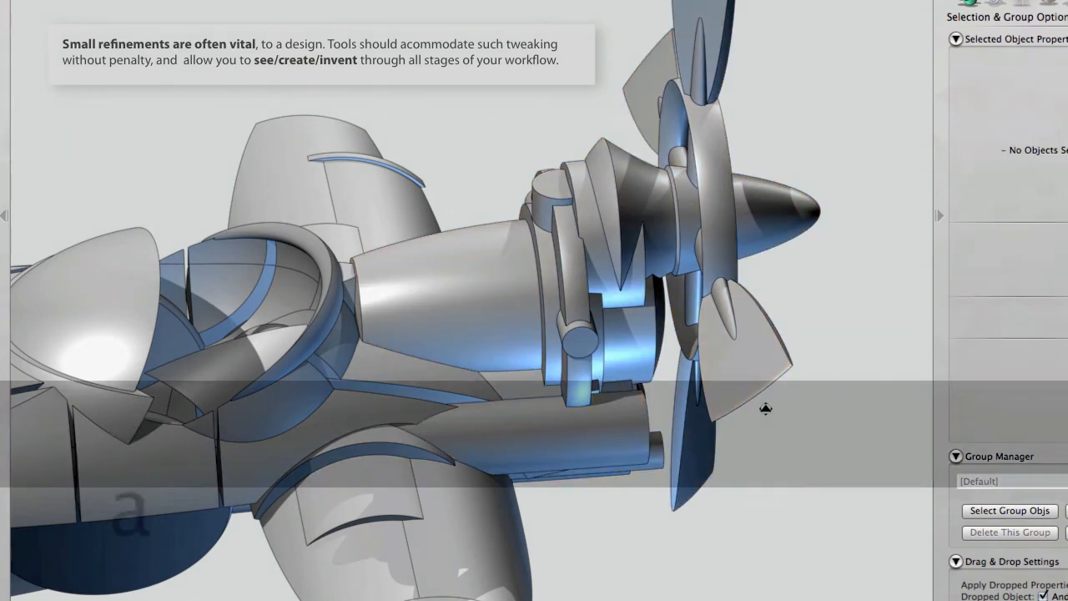
# Display the export mesh again and examine the repositioned engine, pipes and propeller from the rear side.
pyautogui.rightClick(765, 409)
pyautogui.press('Escape')
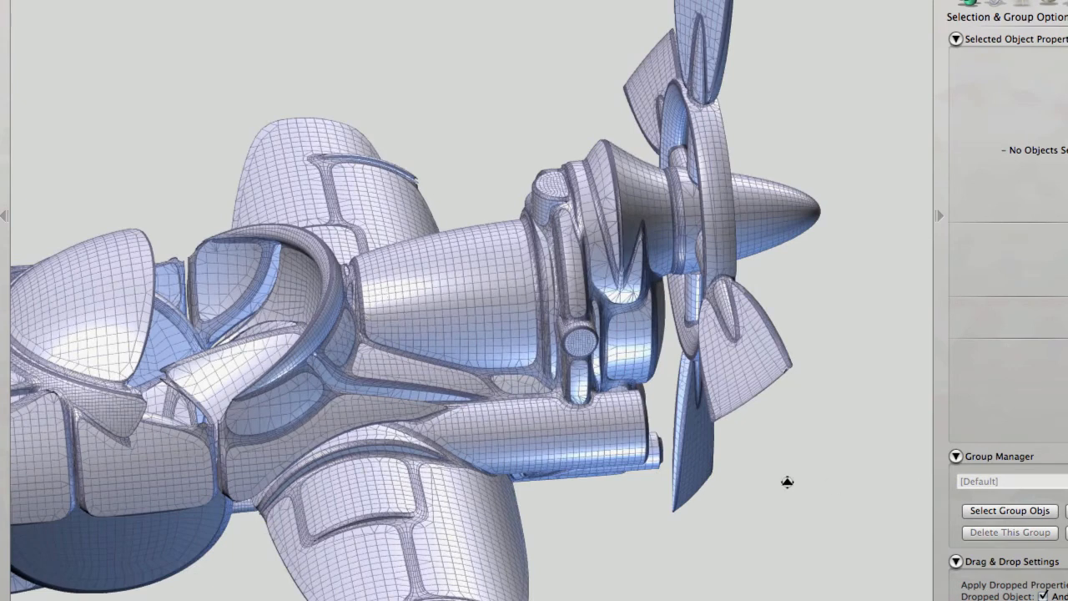
pyautogui.keyDown('super'); pyautogui.moveTo(797, 483); pyautogui.dragTo(690, 372); pyautogui.keyUp('super')
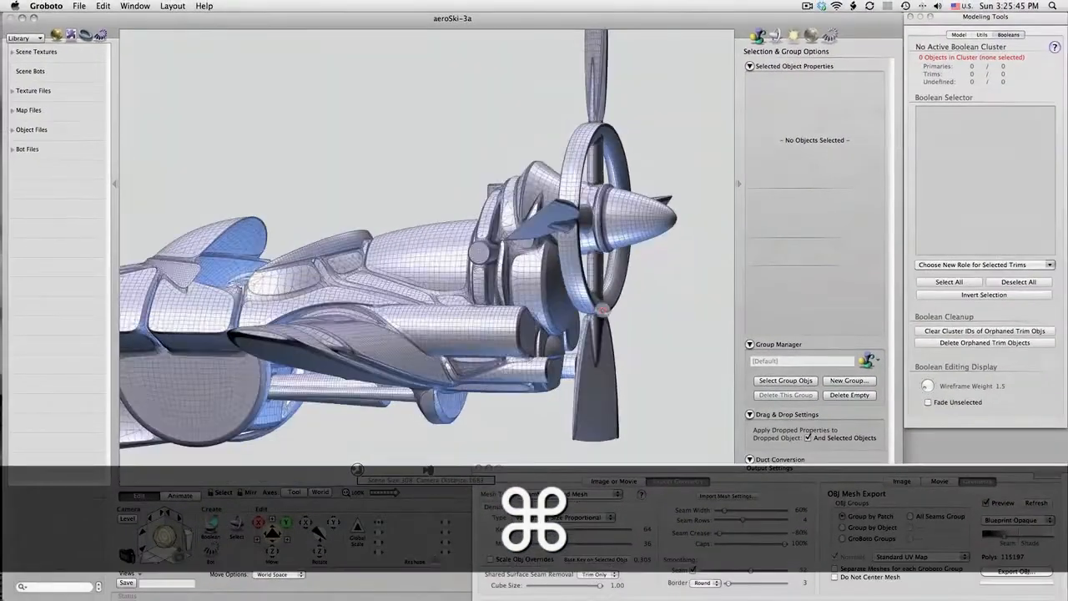
pyautogui.keyDown('super'); pyautogui.moveTo(602, 309); pyautogui.dragTo(649, 337); pyautogui.keyUp('super')
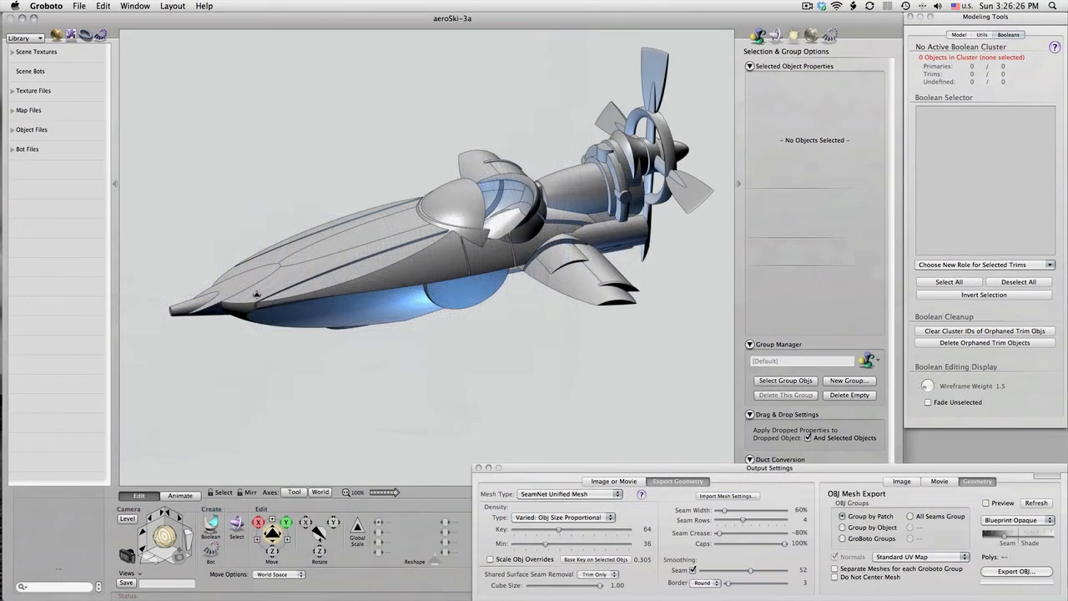
# Select the main fuselage body and open its Boolean cluster for editing.
pyautogui.press('a')
pyautogui.click(256, 294)
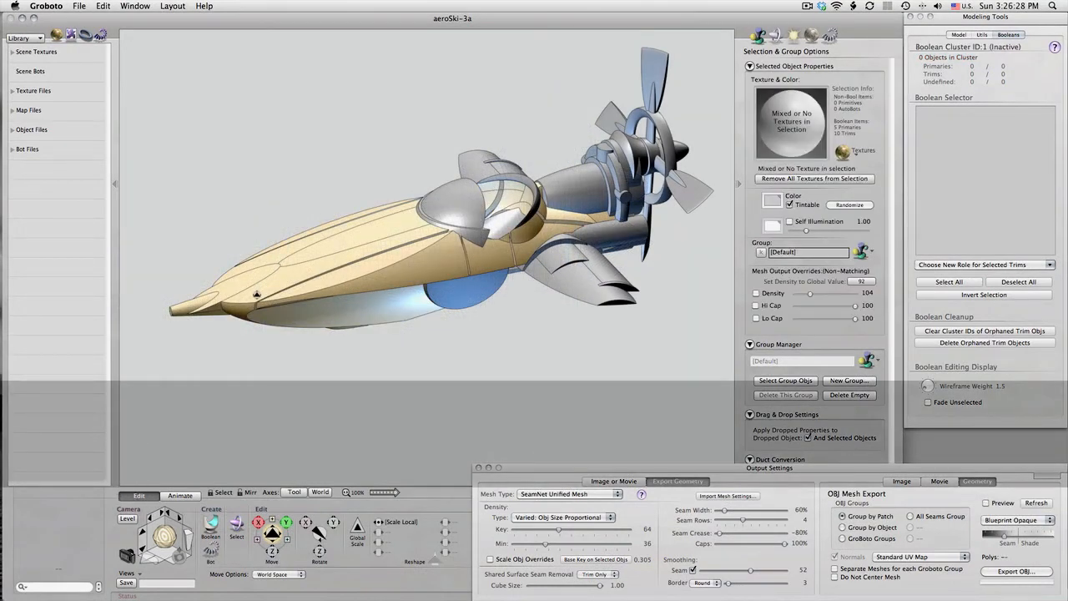
pyautogui.press('super')
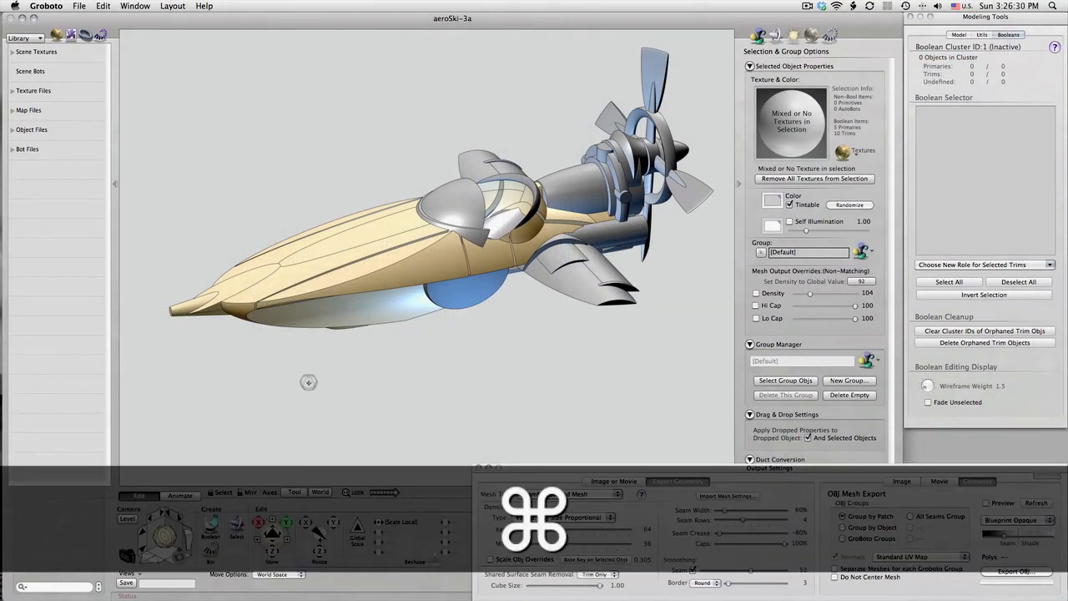
pyautogui.moveTo(308, 382)
pyautogui.keyDown('super'); pyautogui.mouseDown()
pyautogui.moveTo(273, 321)
pyautogui.moveTo(204, 293)
pyautogui.moveTo(203, 331)
pyautogui.moveTo(312, 359)
pyautogui.mouseUp(); pyautogui.keyUp('super')
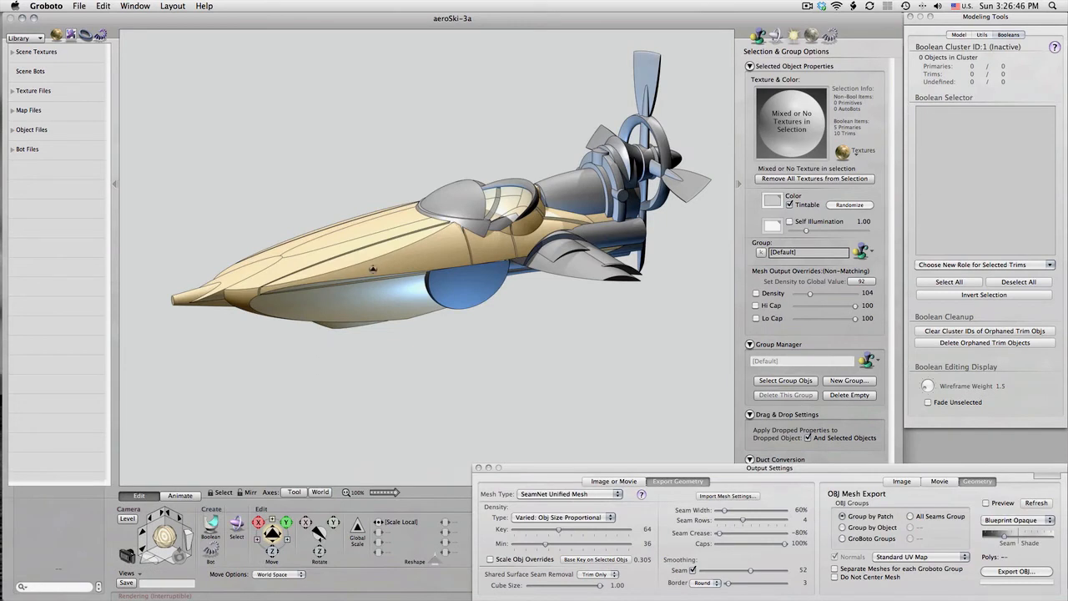
pyautogui.click(372, 269)
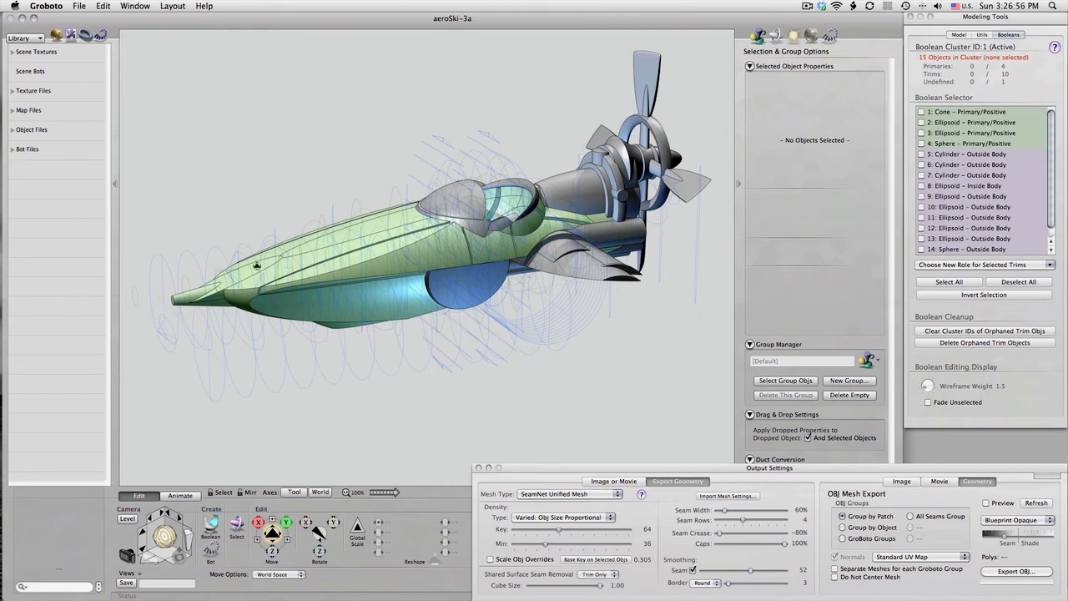
# Select the nose cone with the undefined role and assign it the Primary Object(s) role in the fuselage cluster.
pyautogui.press('a')
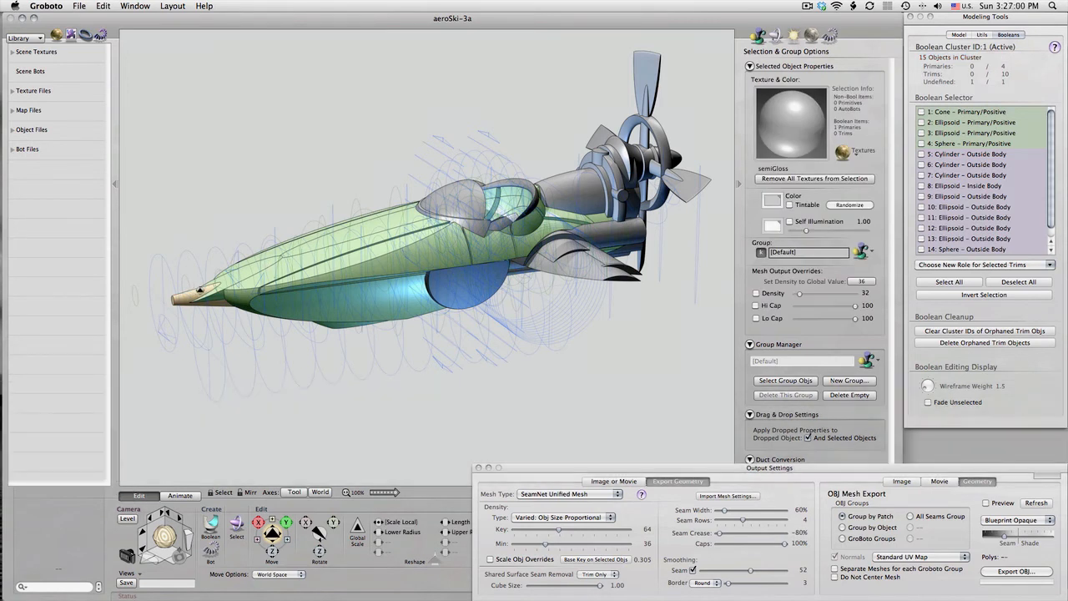
pyautogui.moveTo(1052, 209)
pyautogui.mouseDown()
pyautogui.moveTo(1052, 222)
pyautogui.moveTo(1052, 208)
pyautogui.mouseUp()
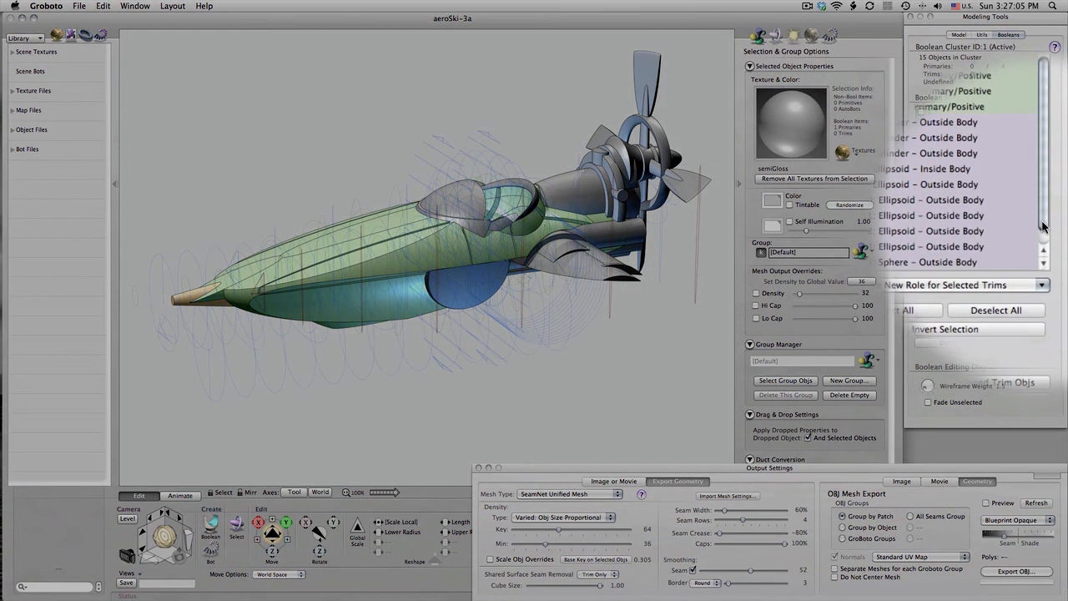
pyautogui.click(920, 252)
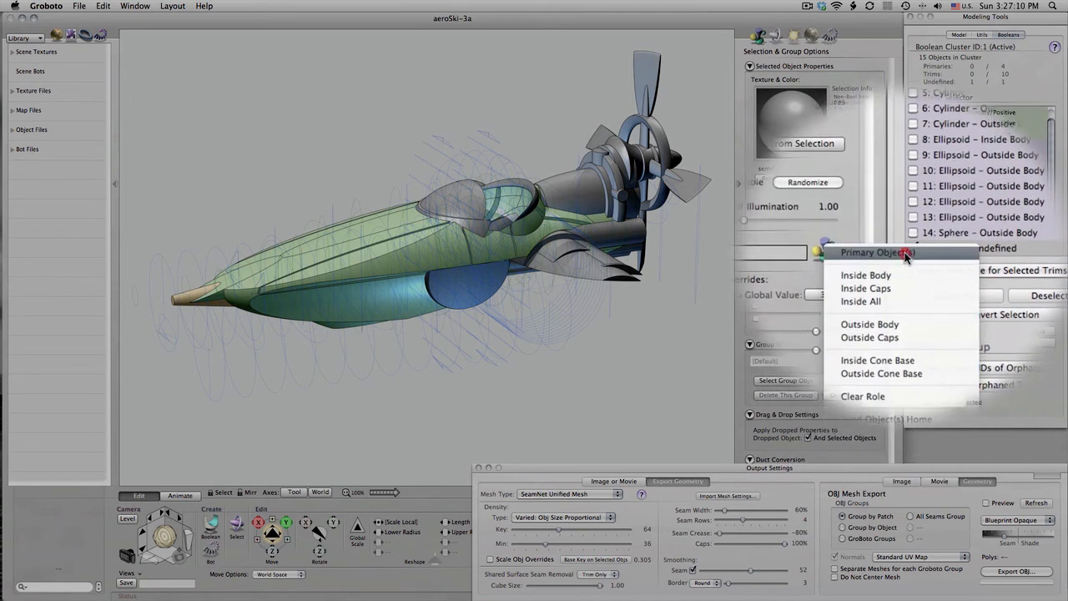
pyautogui.click(905, 253)
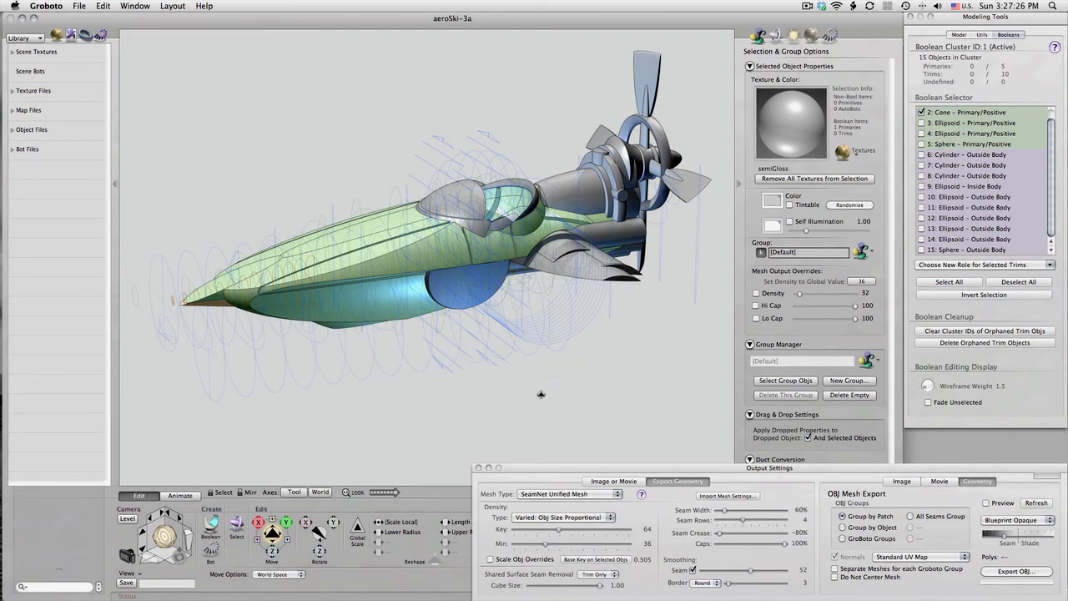
# Reshape the nose cone with a larger radius and greater length so it extends beneath the front fuselage, and deselect it.
pyautogui.press('r')
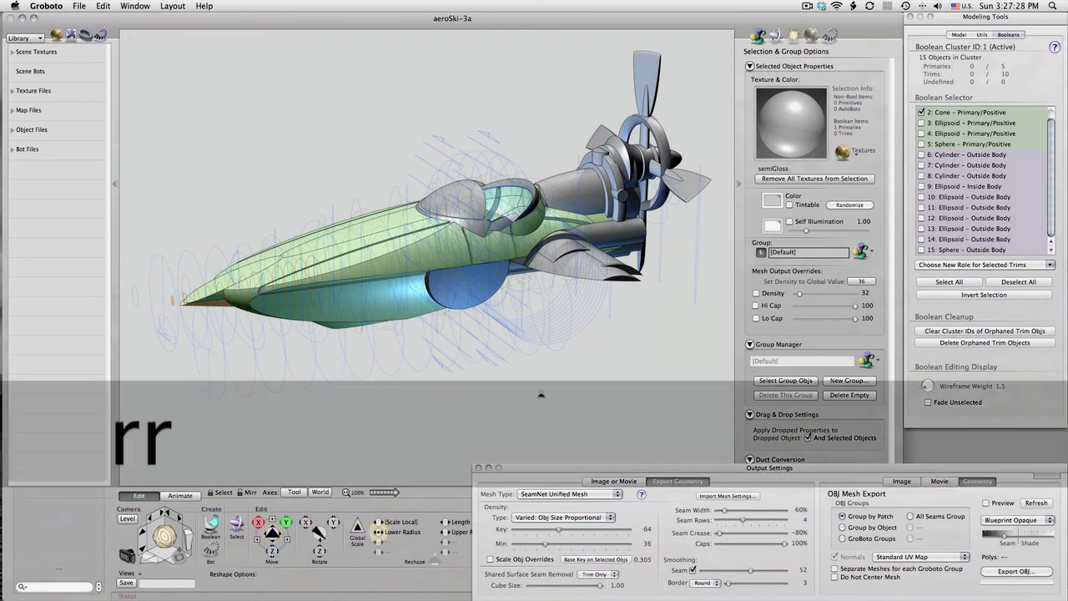
pyautogui.moveTo(541, 395); pyautogui.dragTo(575, 400)
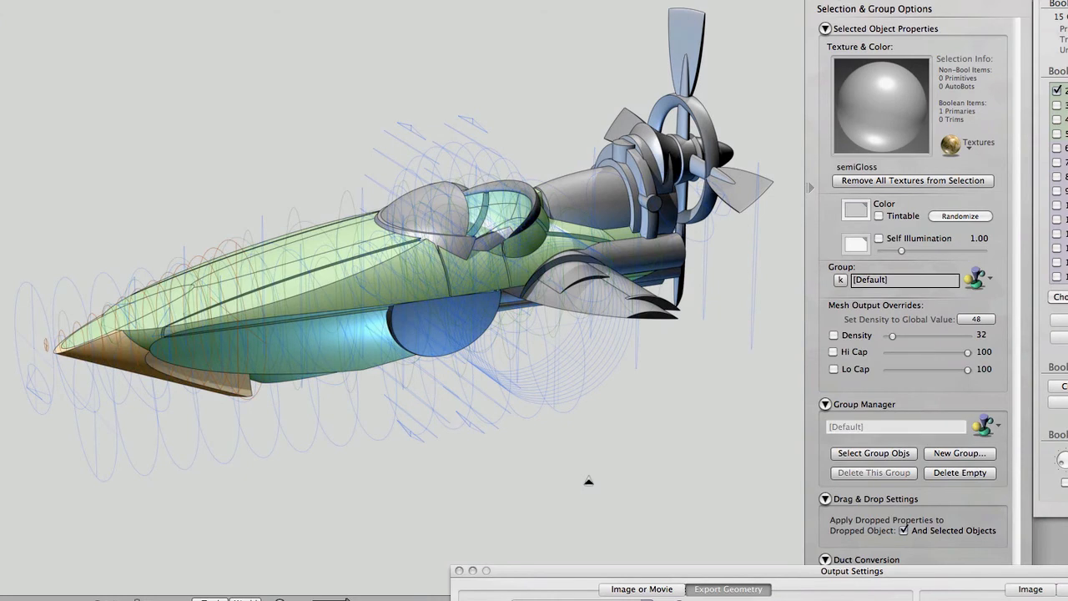
pyautogui.press('r')
pyautogui.press('r')
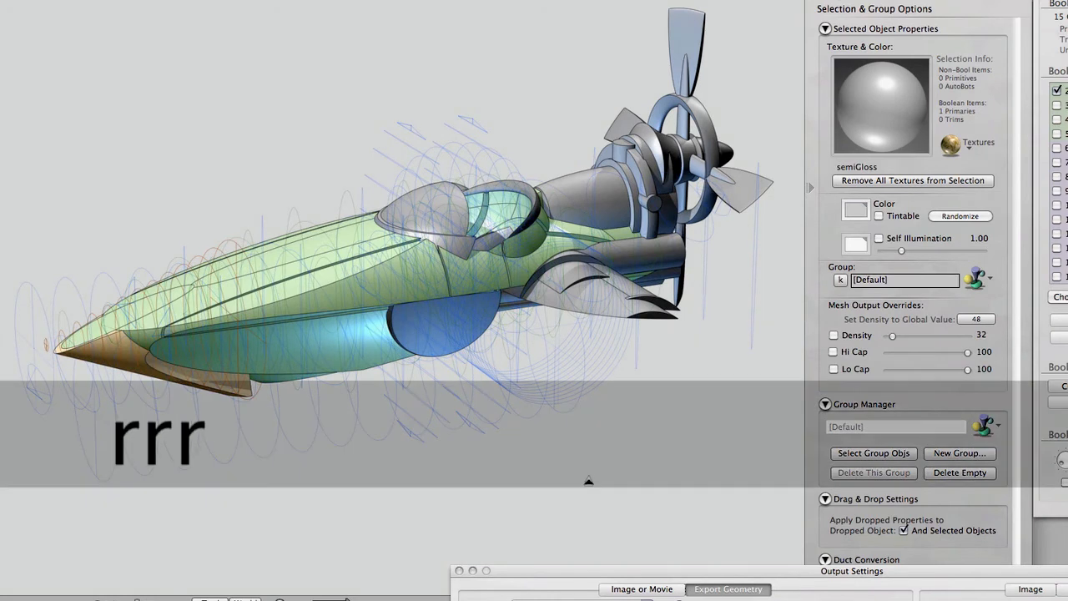
pyautogui.press('r')
pyautogui.moveTo(587, 479); pyautogui.dragTo(681, 487)
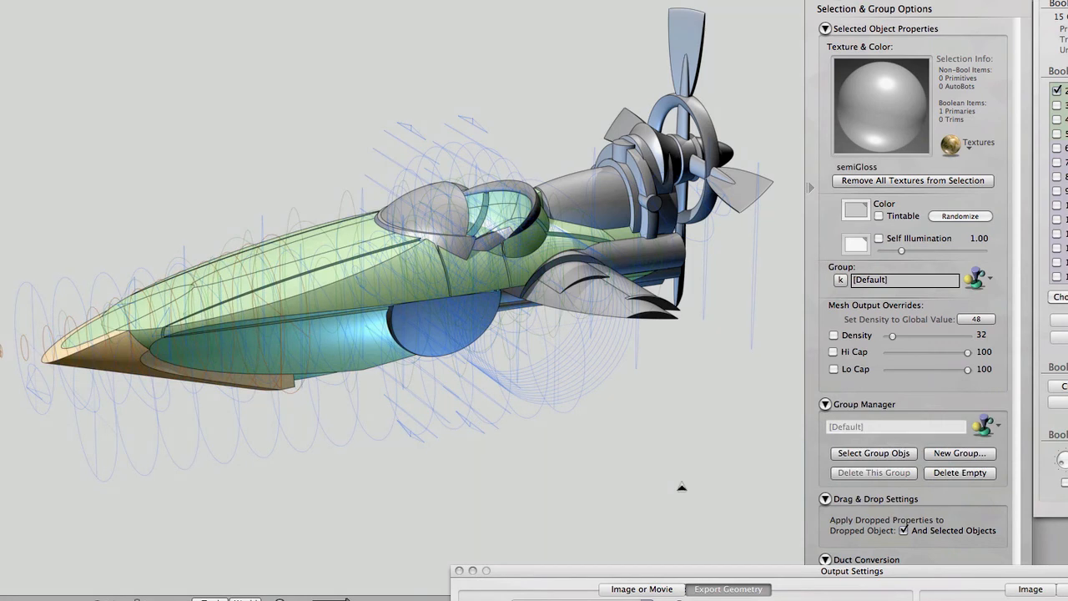
pyautogui.press('super')
pyautogui.moveTo(680, 488)
pyautogui.keyDown('super'); pyautogui.mouseDown()
pyautogui.moveTo(677, 467)
pyautogui.moveTo(665, 506)
pyautogui.moveTo(634, 503)
pyautogui.moveTo(615, 441)
pyautogui.moveTo(742, 482)
pyautogui.moveTo(747, 518)
pyautogui.mouseUp(); pyautogui.keyUp('super')
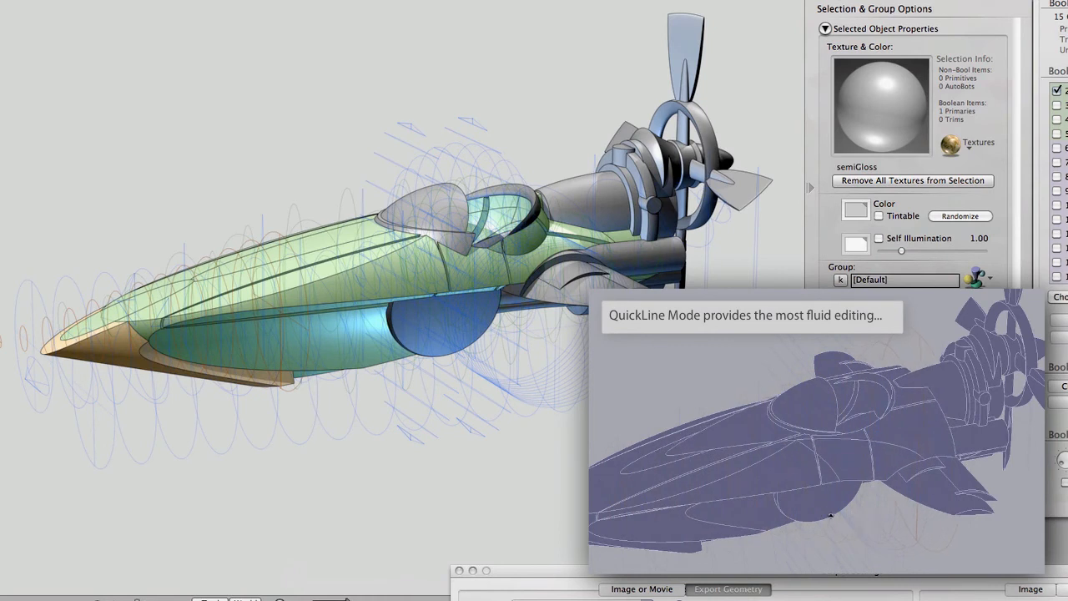
pyautogui.press('a')
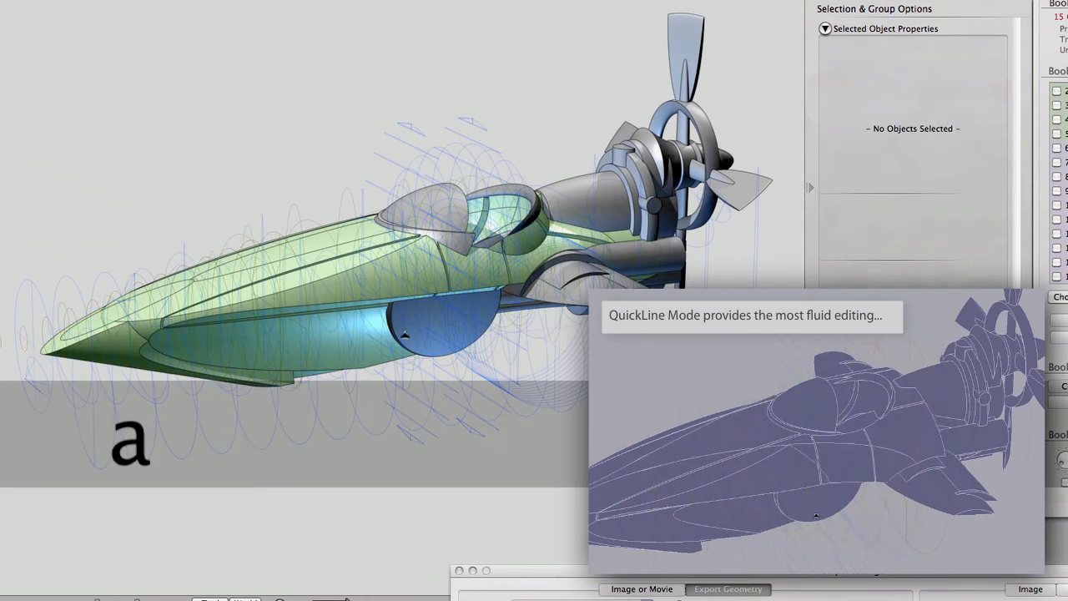
# Select the fuselage ellipsoid showing at the upper nose and enlarge it to cover most of the hull, then deselect it.
pyautogui.press('a')
pyautogui.click(168, 290)
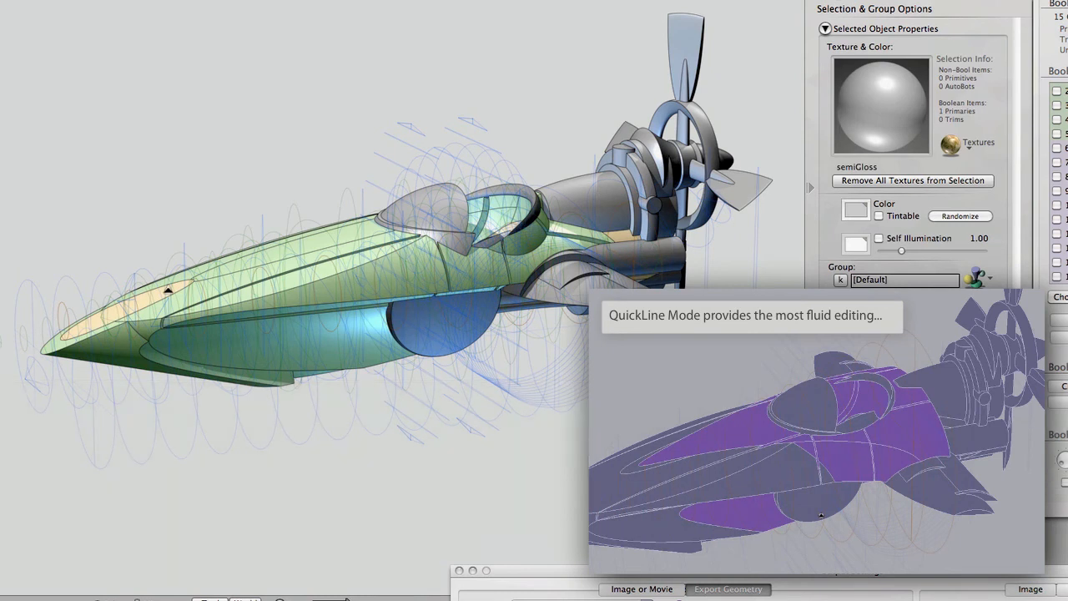
pyautogui.scroll(1, 1058, 182)
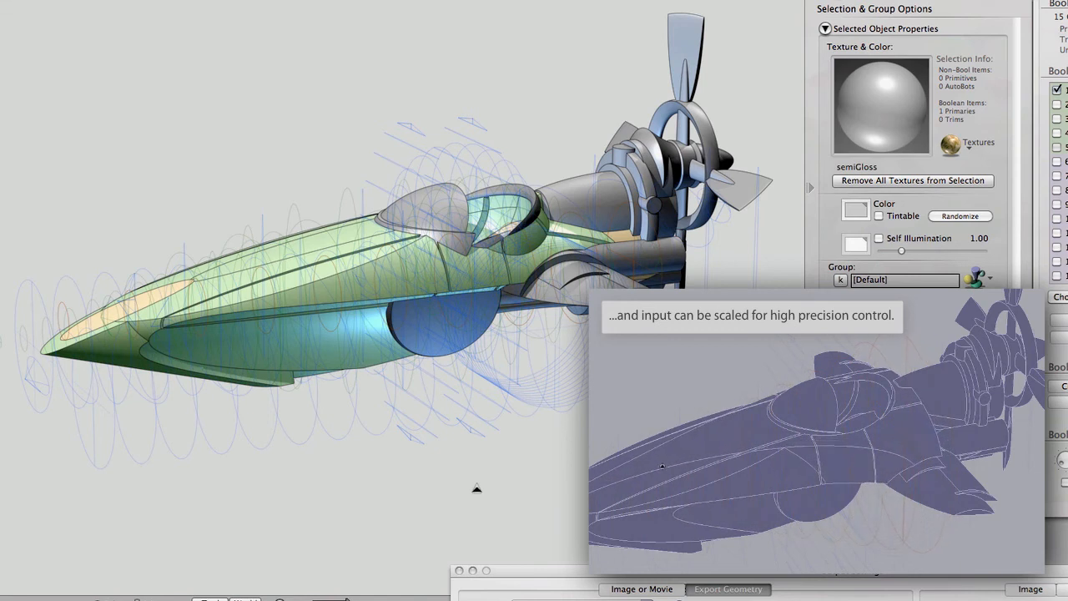
pyautogui.press('r')
pyautogui.press('r')
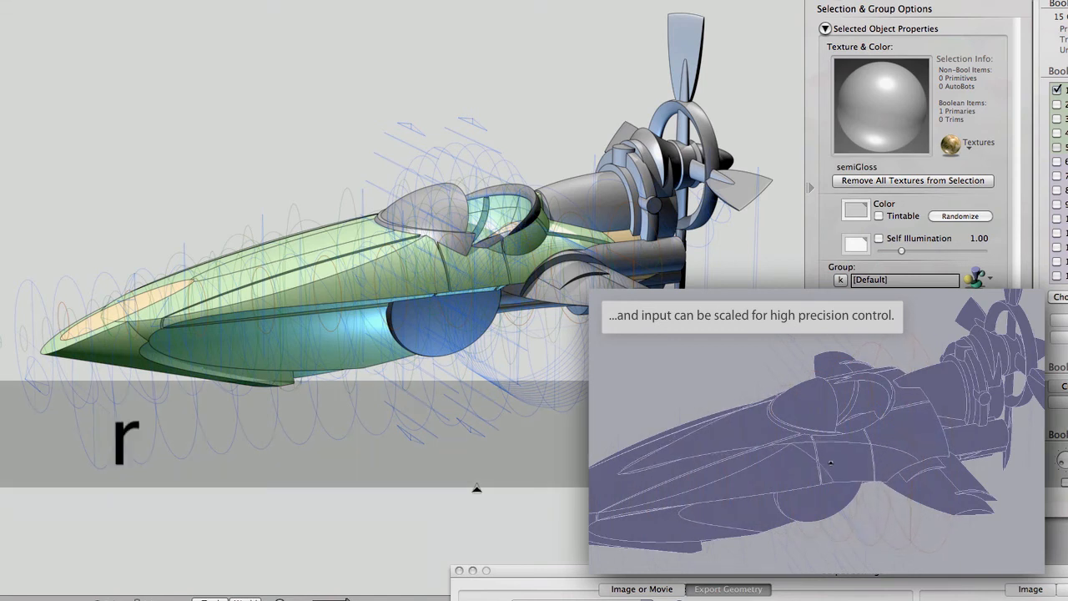
pyautogui.press('r')
pyautogui.press('r')
pyautogui.press('r')
pyautogui.press('r')
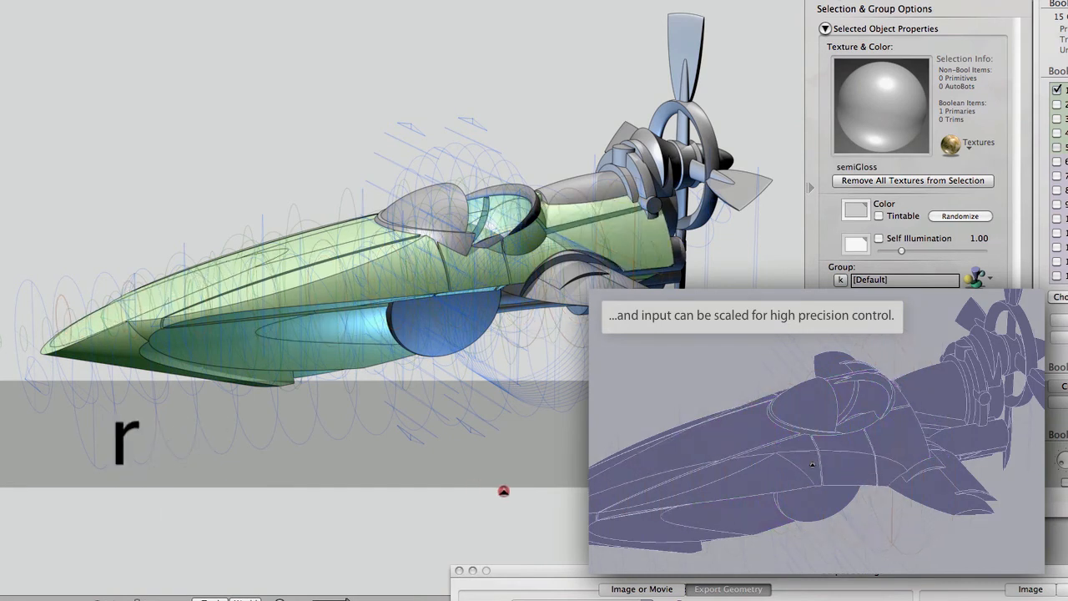
pyautogui.moveTo(510, 492); pyautogui.dragTo(555, 493)
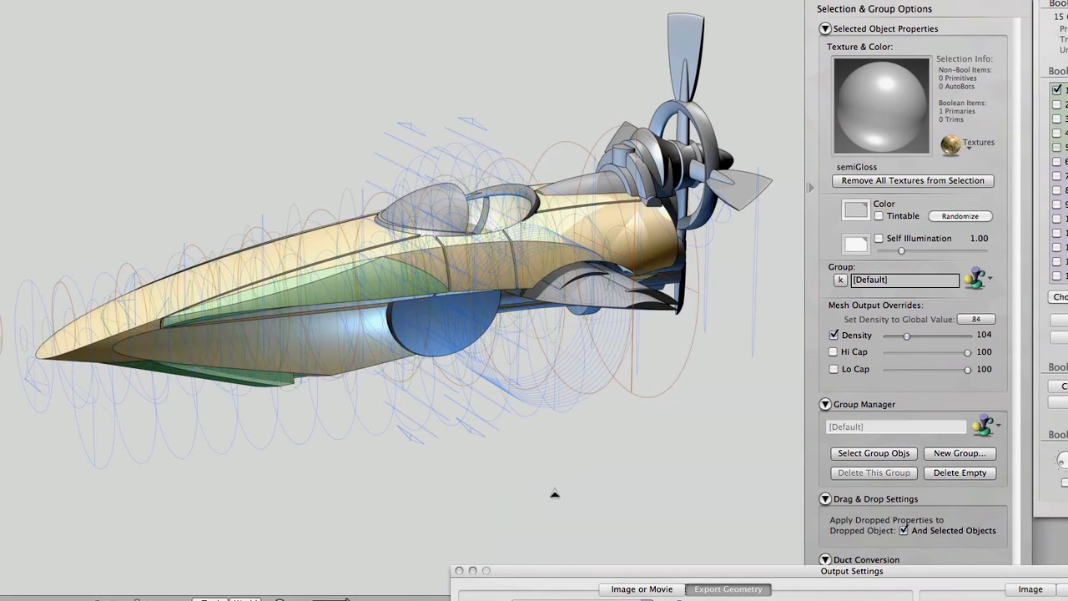
pyautogui.press('a')
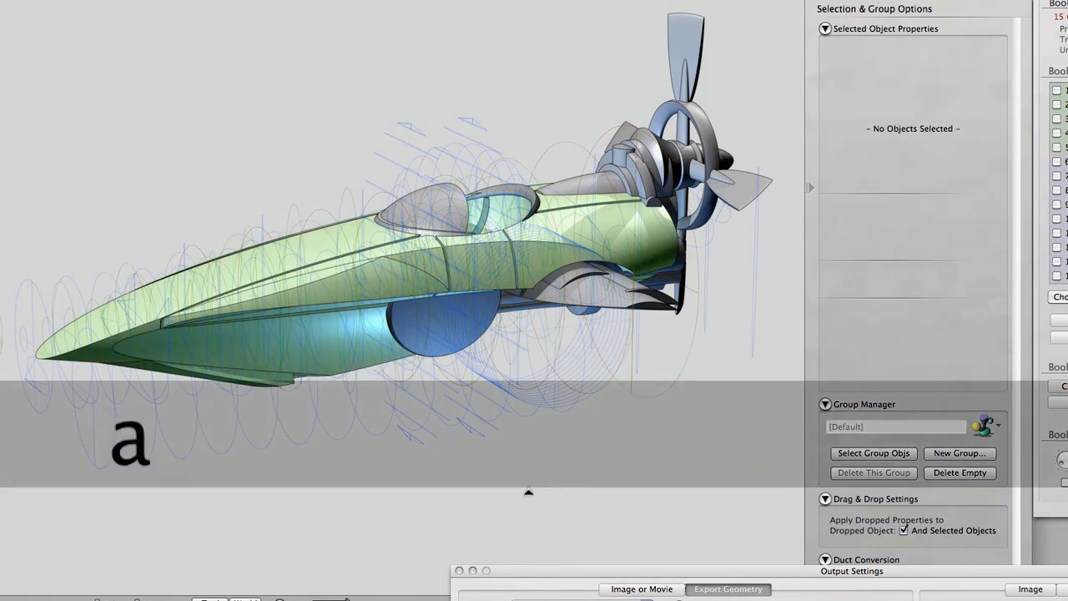
# Reselect the enlarged fuselage ellipsoid and shorten it so its rear end sits just behind the cockpit.
pyautogui.moveTo(517, 537)
pyautogui.keyDown('super'); pyautogui.mouseDown()
pyautogui.moveTo(665, 509)
pyautogui.moveTo(630, 517)
pyautogui.moveTo(525, 489)
pyautogui.mouseUp(); pyautogui.keyUp('super')
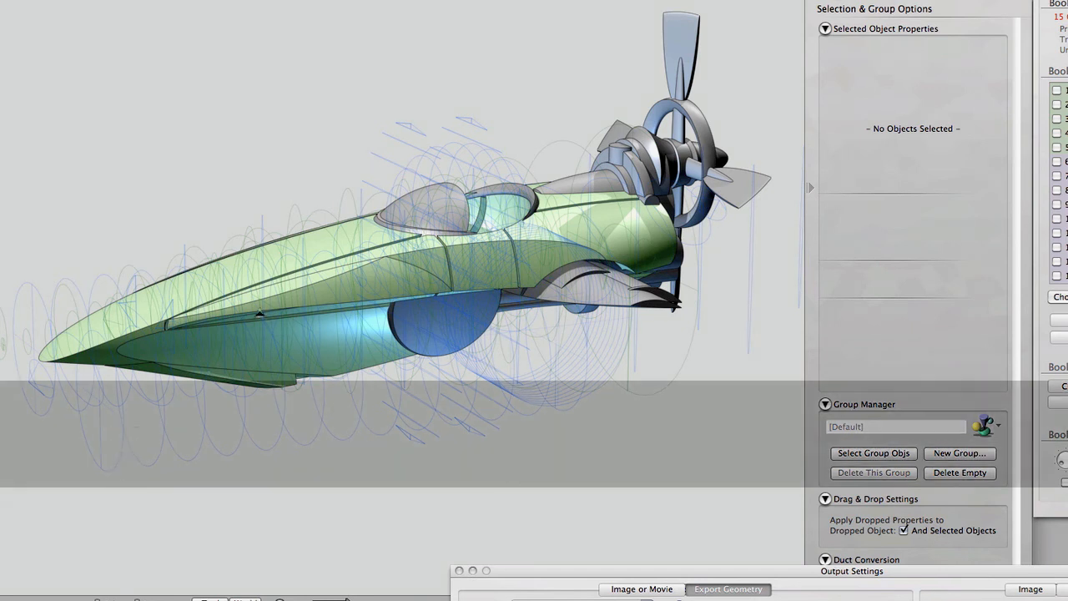
pyautogui.press('a')
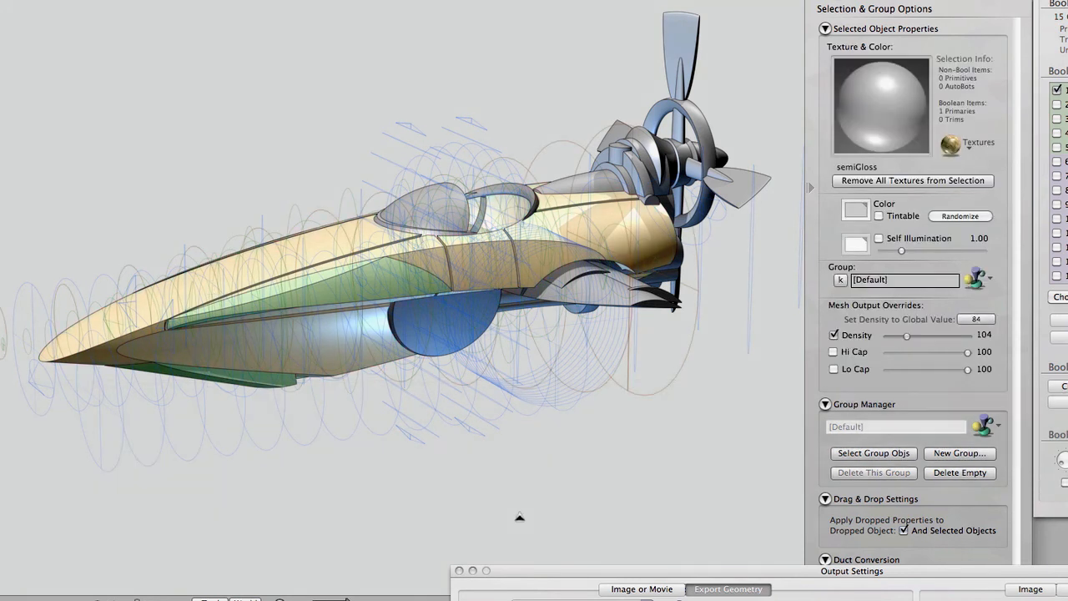
pyautogui.press('r')
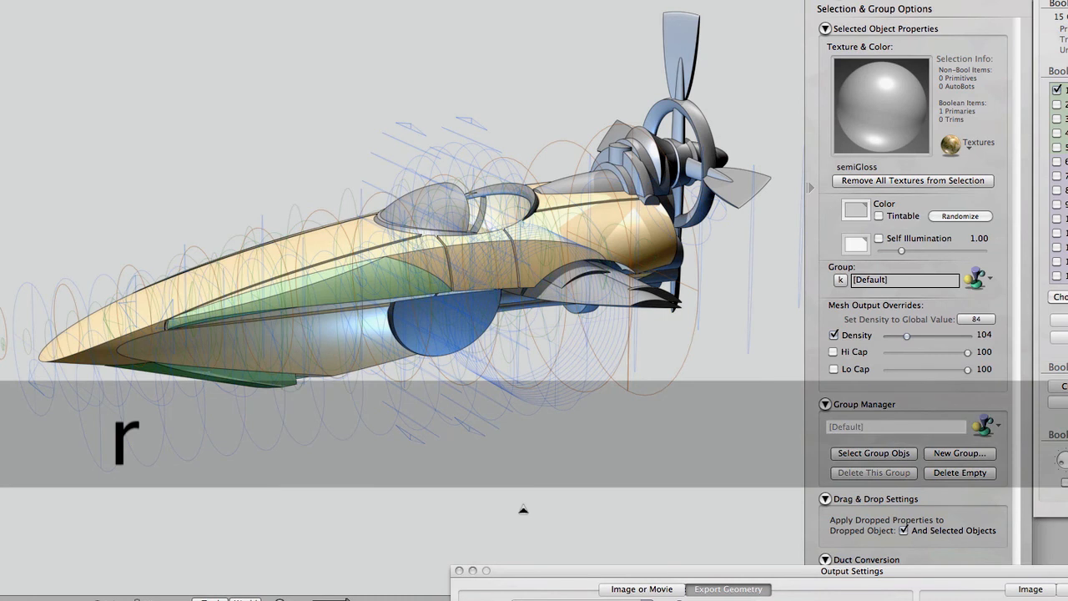
pyautogui.press('r')
pyautogui.moveTo(529, 508)
pyautogui.mouseDown()
pyautogui.moveTo(181, 513)
pyautogui.moveTo(412, 542)
pyautogui.moveTo(523, 479)
pyautogui.moveTo(584, 462)
pyautogui.moveTo(375, 497)
pyautogui.moveTo(231, 499)
pyautogui.mouseUp()
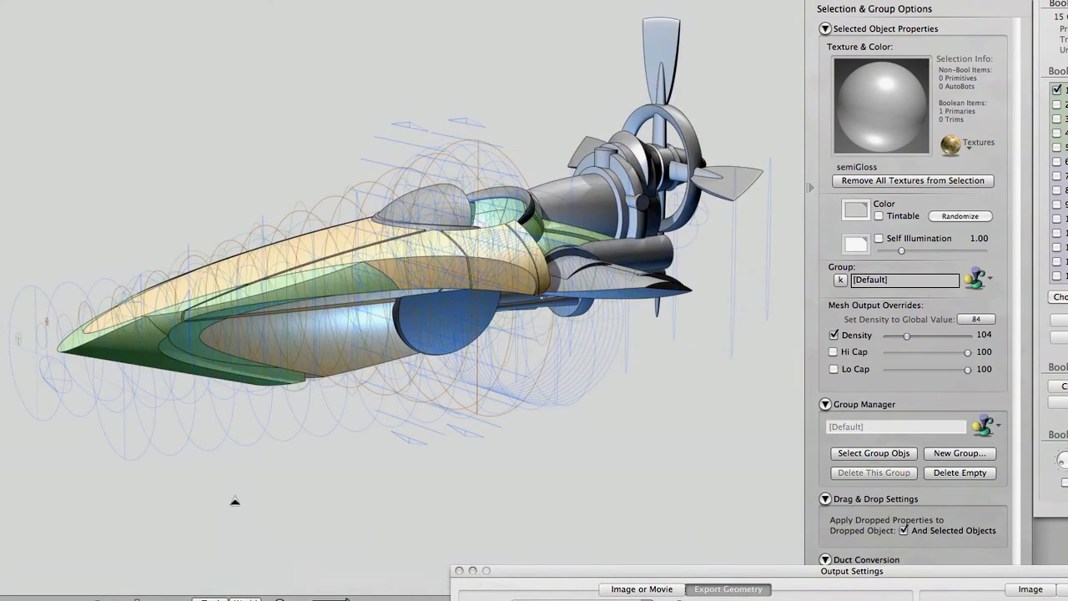
# Display the export mesh of the reshaped fuselage, deselect all objects and examine the hull from several angles.
pyautogui.rightClick(234, 501)
pyautogui.press('Escape')
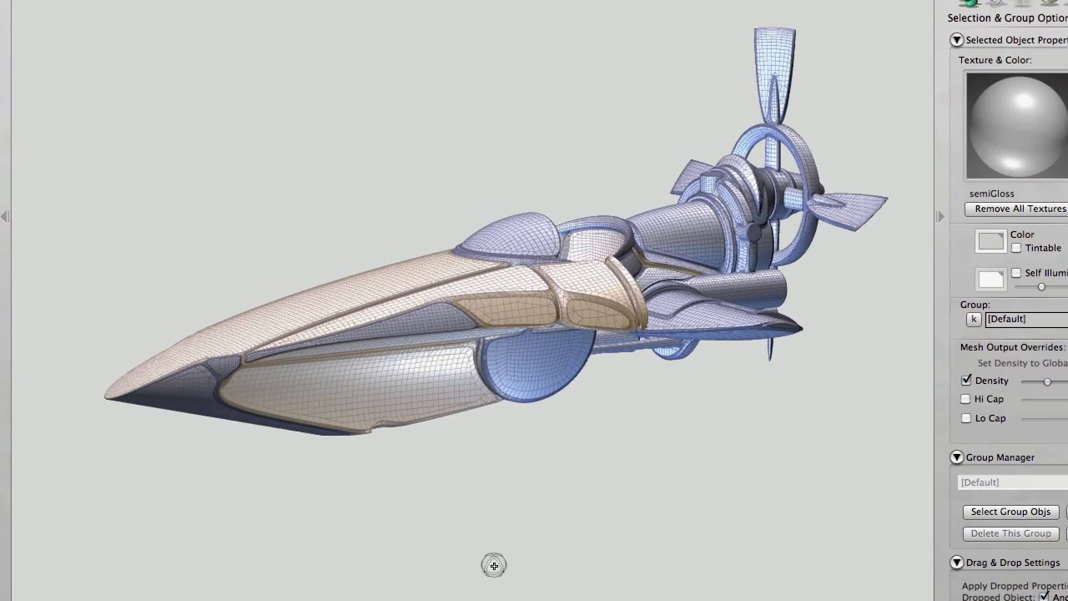
pyautogui.moveTo(494, 553); pyautogui.dragTo(536, 546)
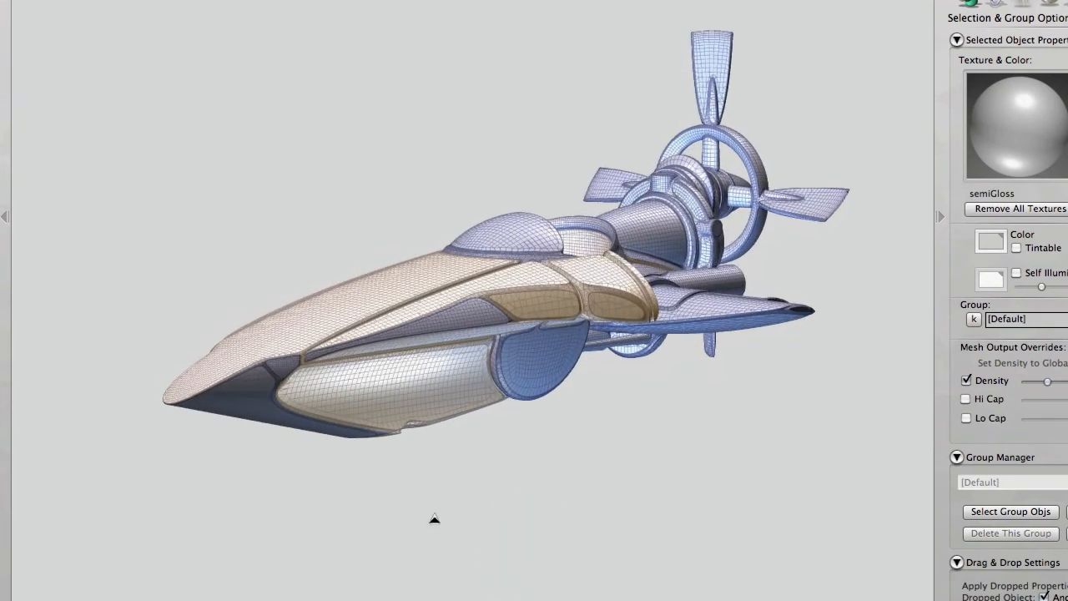
pyautogui.scroll(8, 435, 519)
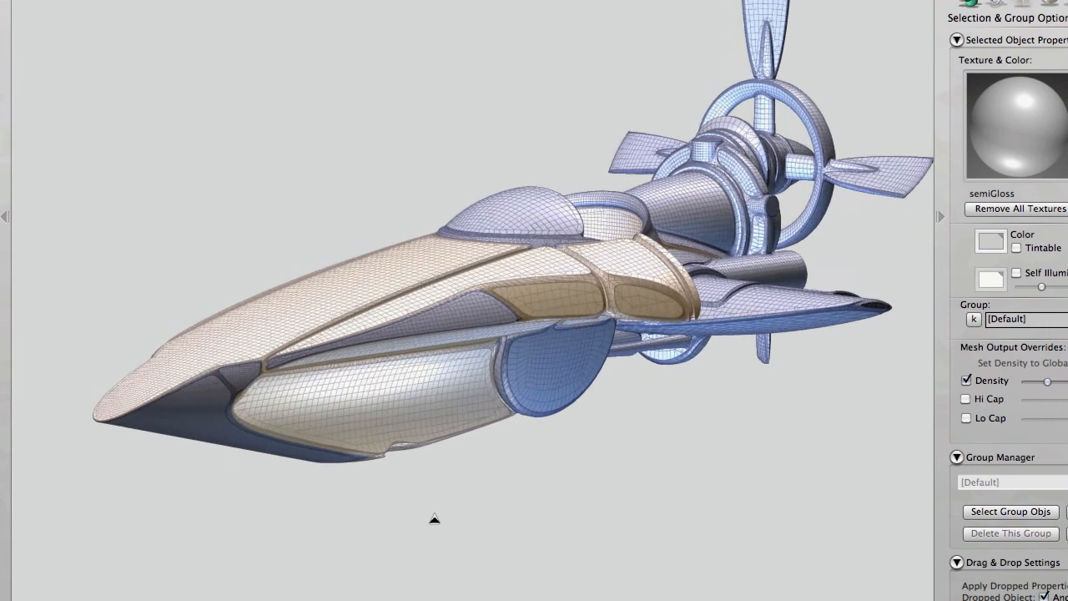
pyautogui.moveTo(445, 521); pyautogui.dragTo(436, 552)
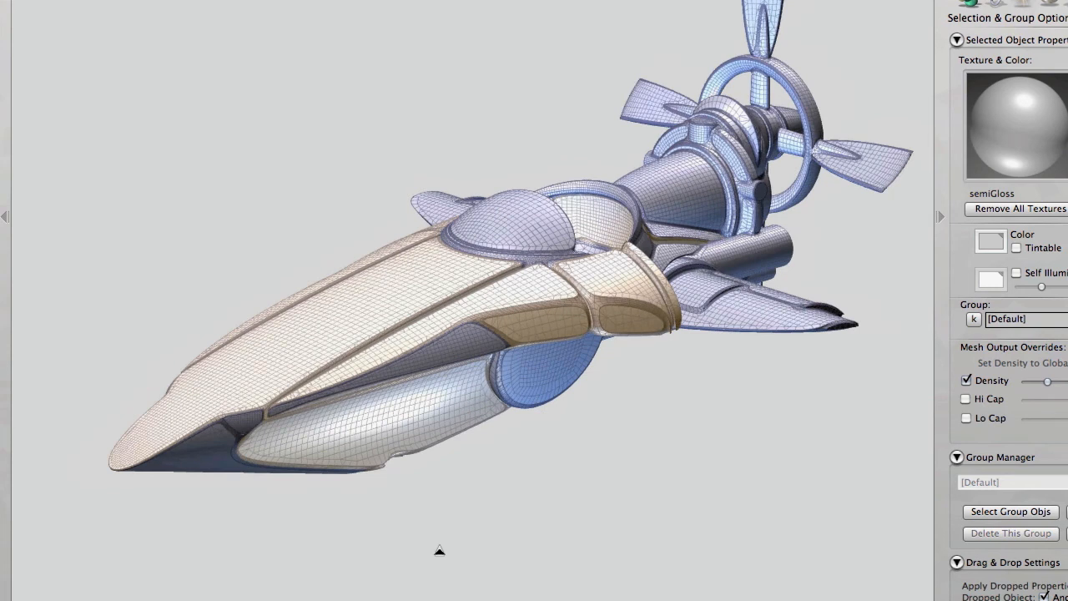
pyautogui.click(439, 550)
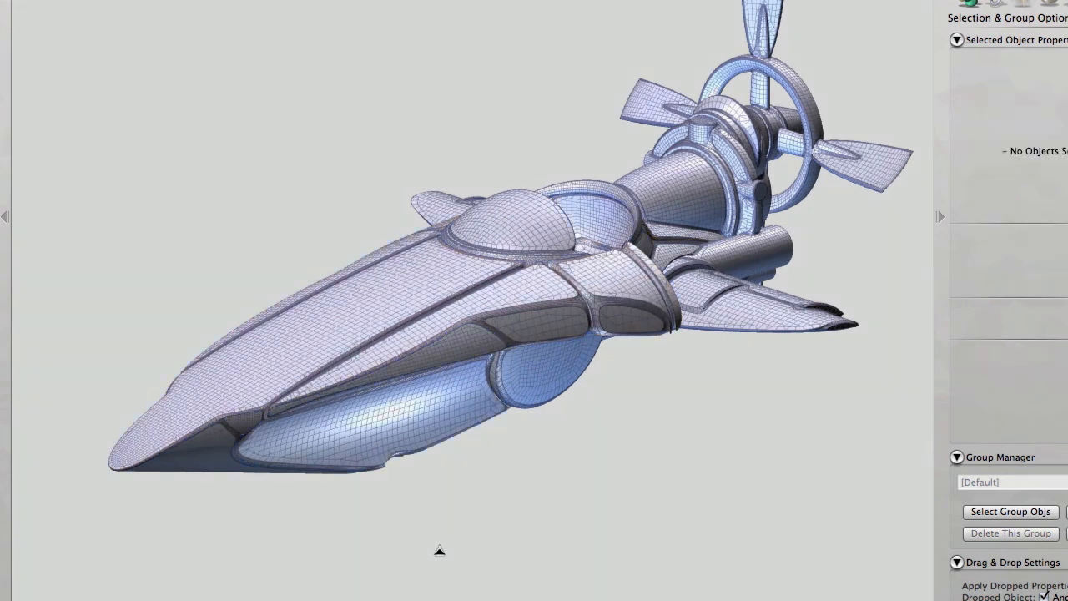
pyautogui.moveTo(484, 546); pyautogui.dragTo(441, 539)
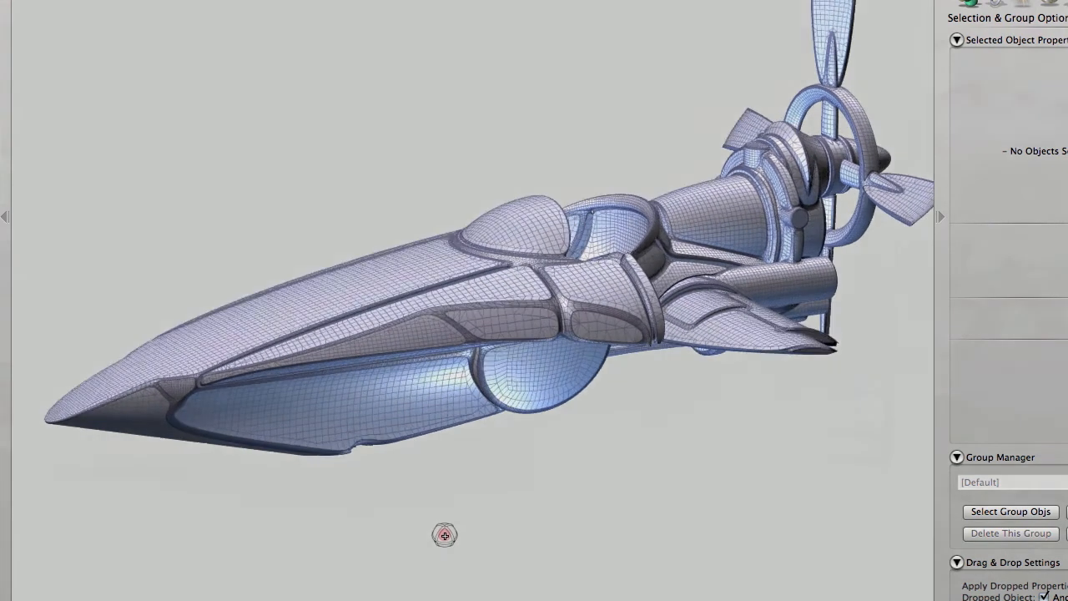